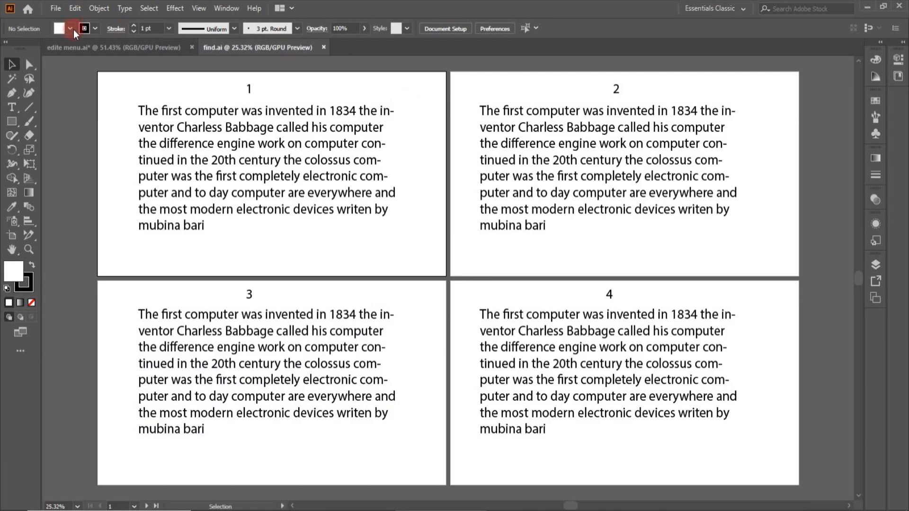
Open the Edit menu in find.ai, with the four artboards shown at 25% zoom
left_click(75, 8)
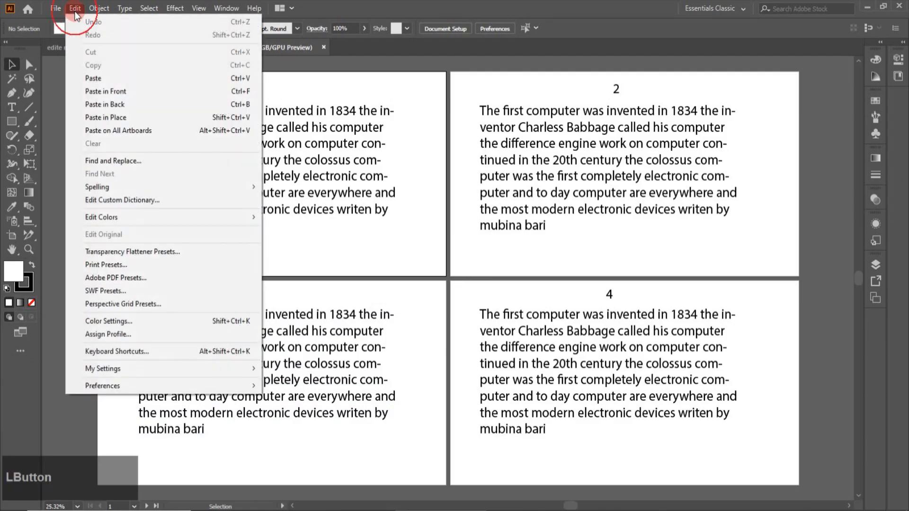
Search for 'computer' in Find and Replace and locate its first match on artboard 4
left_click(101, 161)
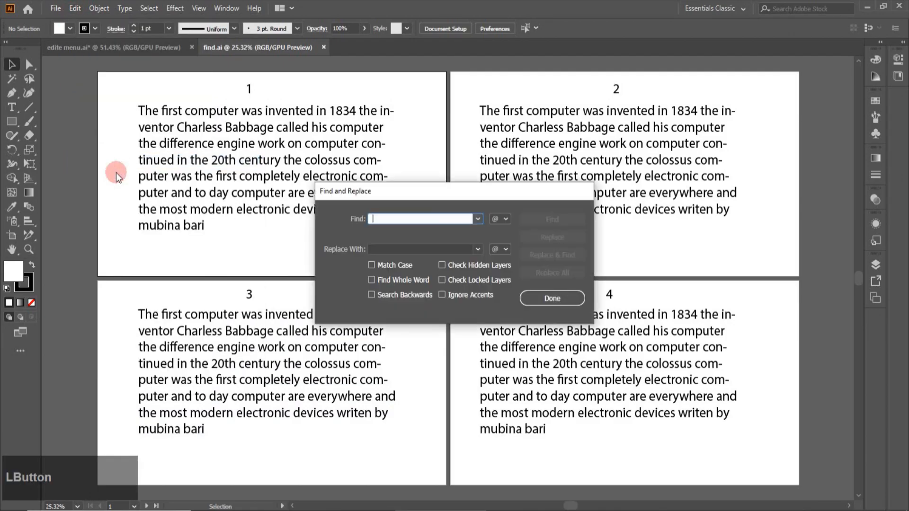
left_click_drag(458, 191, 534, 130)
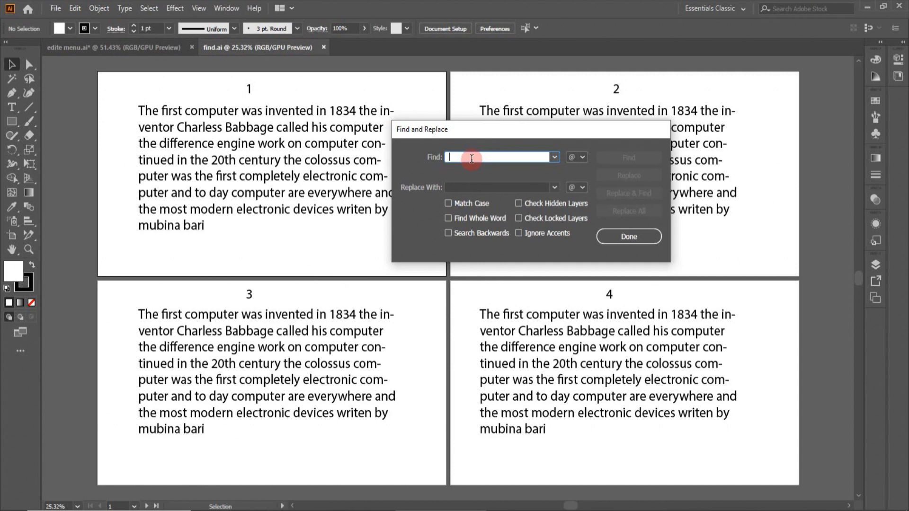
type("computer")
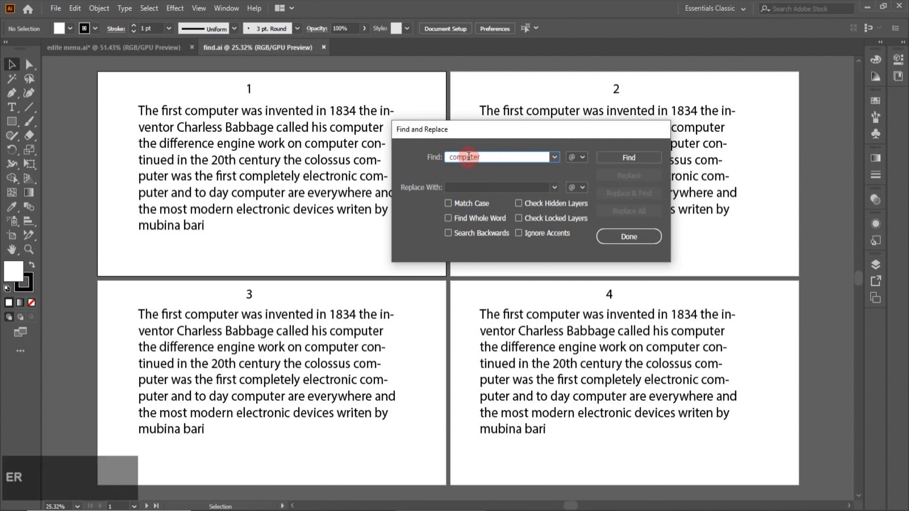
left_click(630, 157)
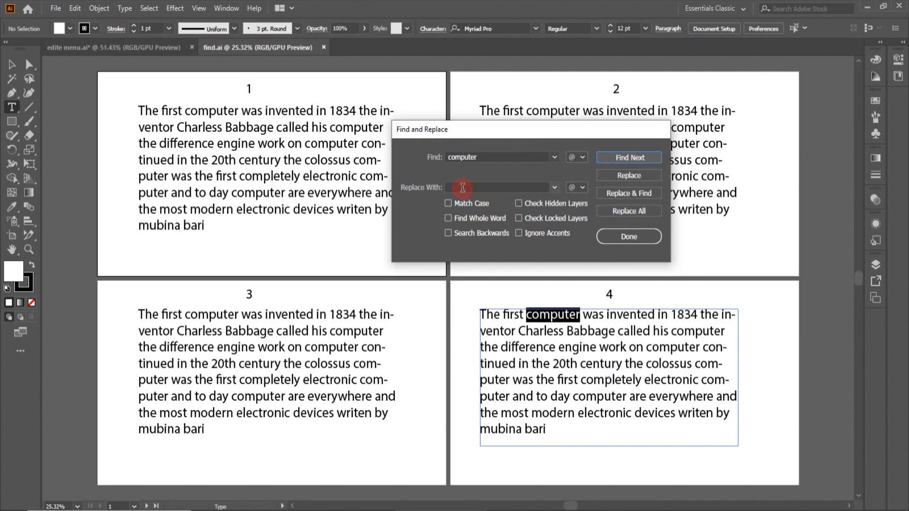
Enter 'CPU' as the replacement text
left_click(613, 178)
left_click(633, 210)
left_click(498, 186)
key("BackSpace")
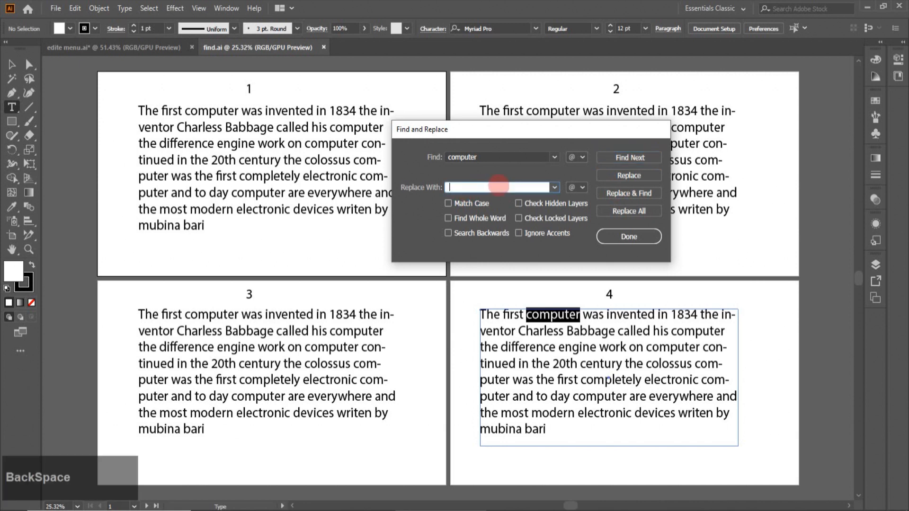
key("Caps_Lock")
type("CPU")
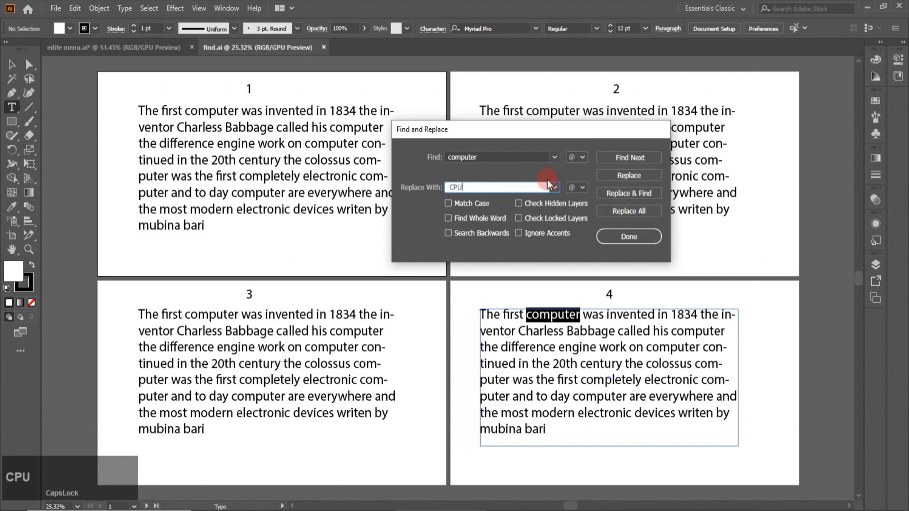
key("Caps_Lock")
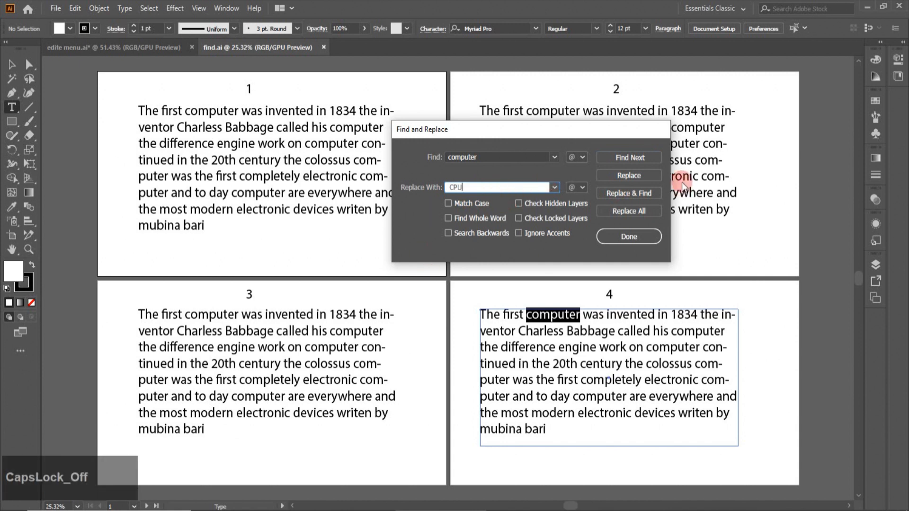
Replace the first two occurrences of 'computer' with 'CPU' and find the next match
left_click(626, 195)
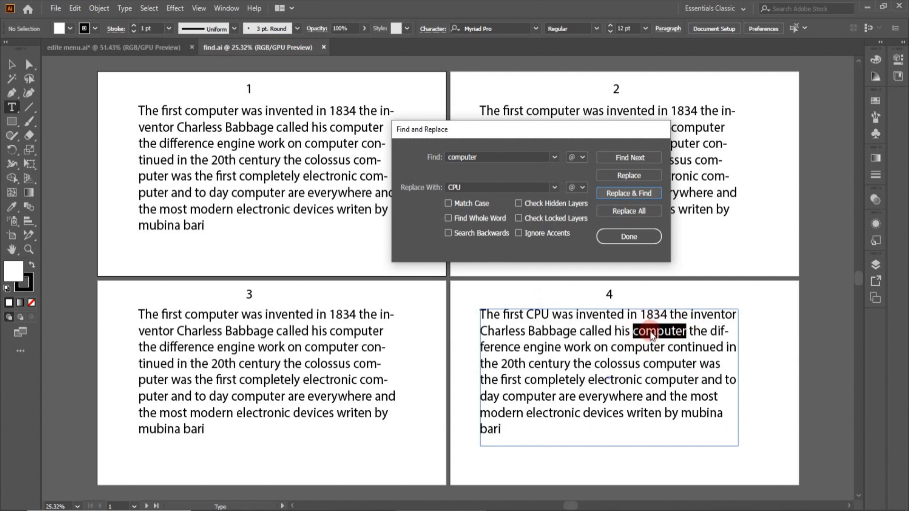
left_click(623, 175)
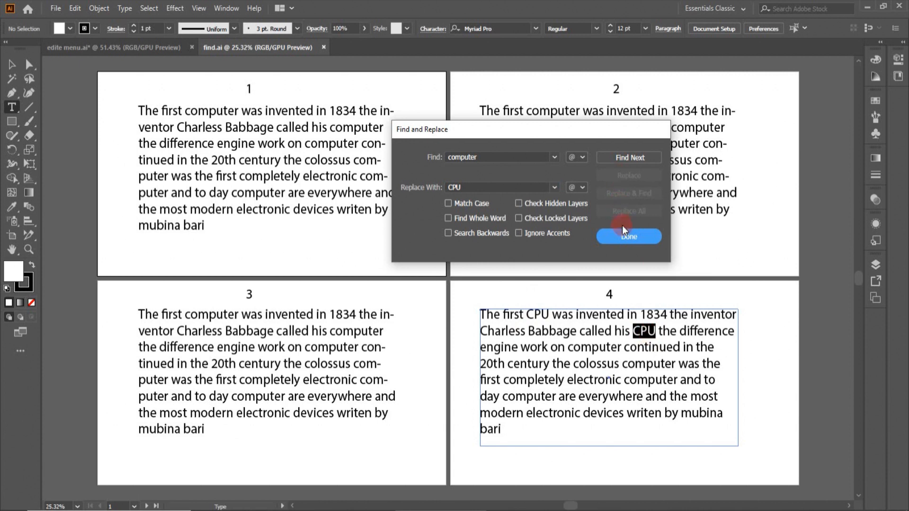
left_click(632, 160)
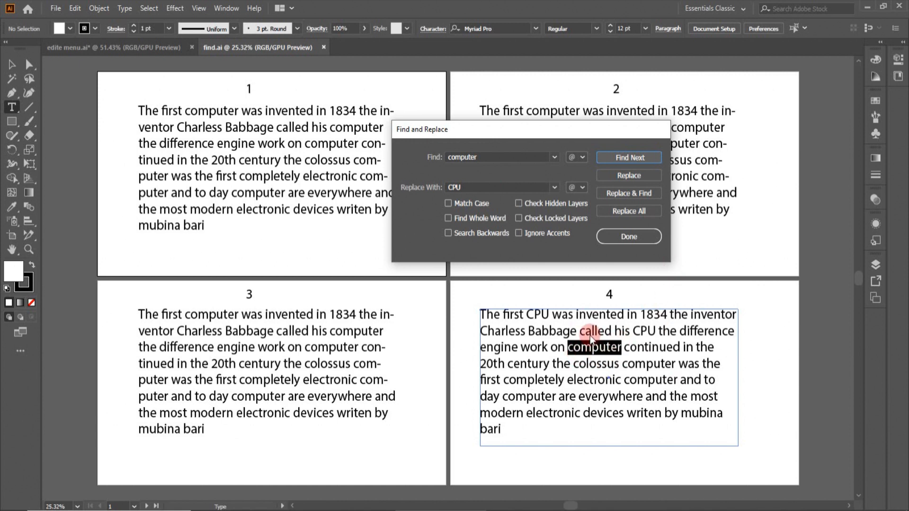
Replace all remaining 'computer' with 'CPU' (22 changes) and dismiss the alert
left_click(630, 212)
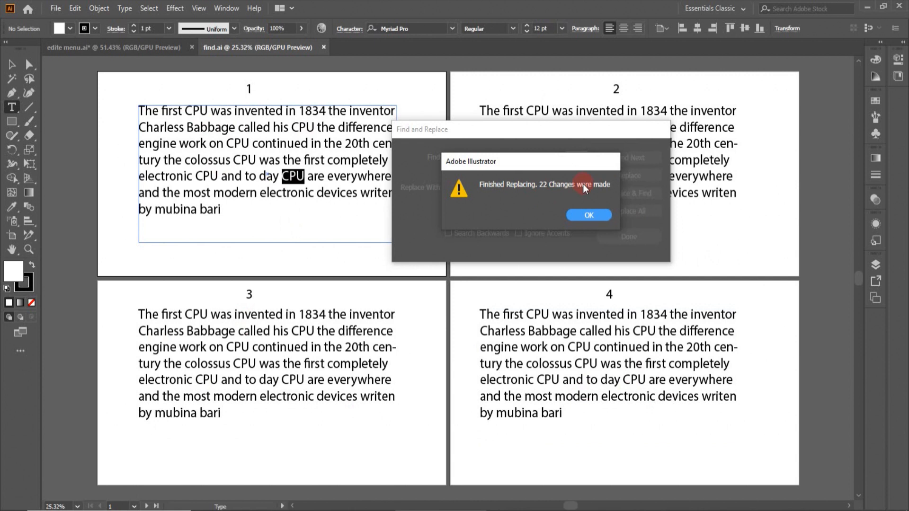
left_click(599, 214)
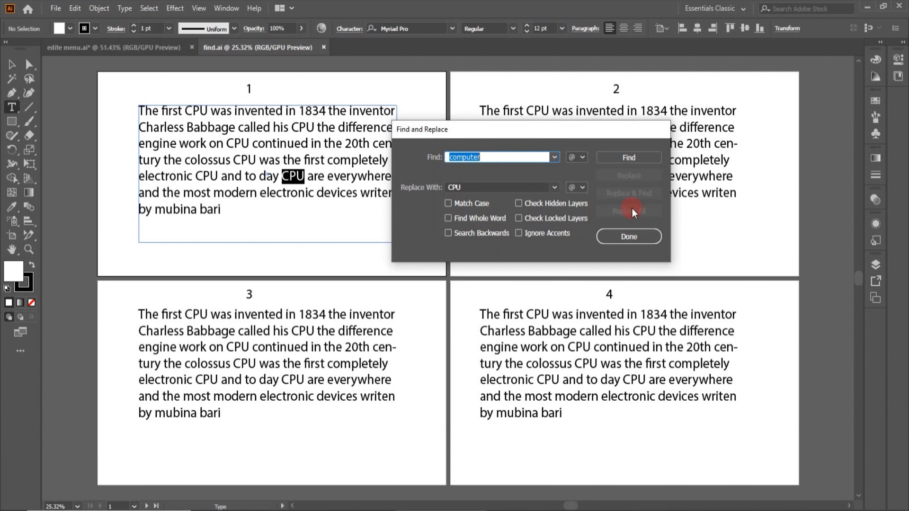
Restart Find and Replace with 'CPU' as the search text and find its first match
left_click(632, 237)
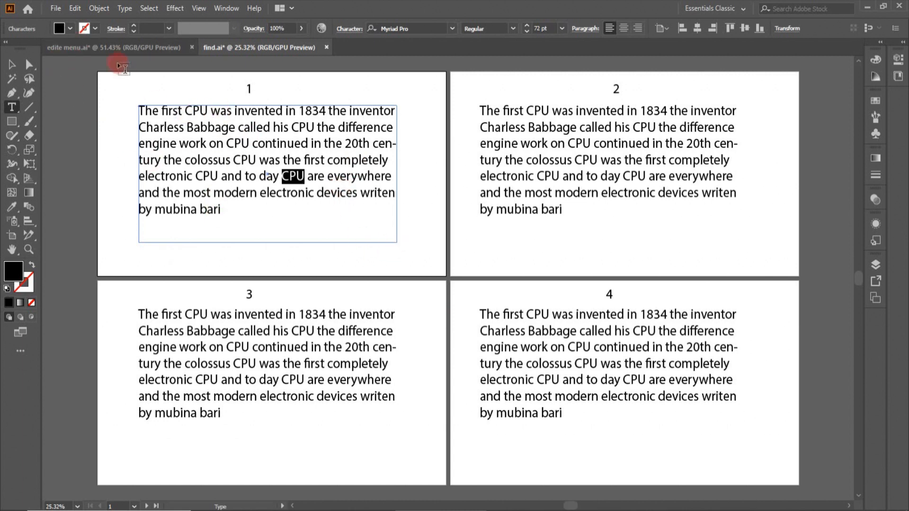
left_click(76, 12)
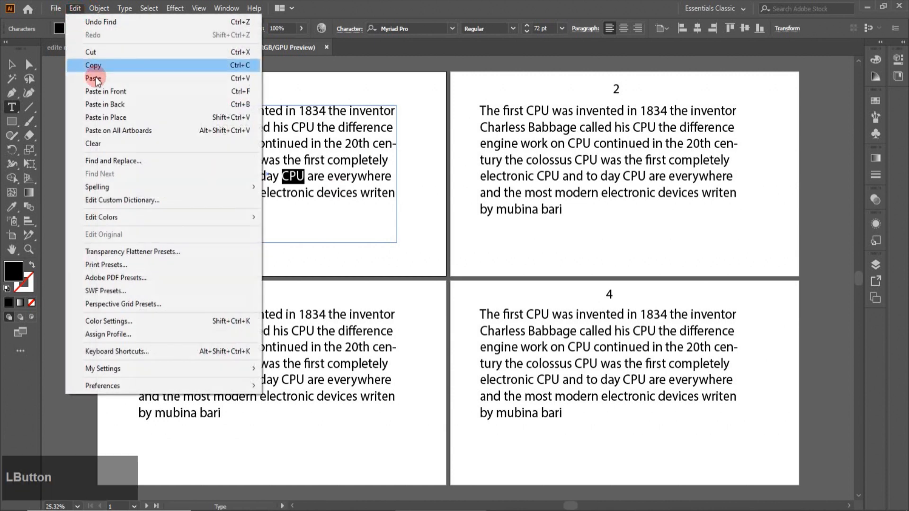
left_click(127, 160)
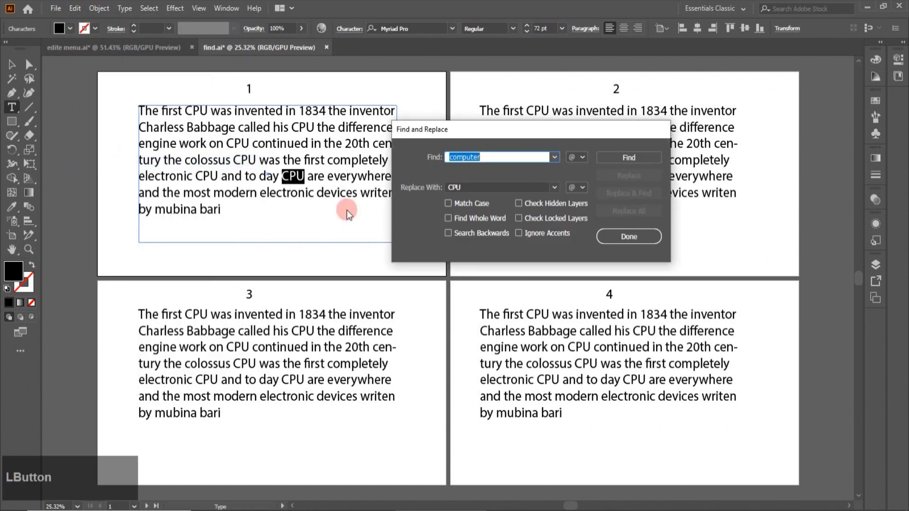
left_click_drag(487, 158, 430, 157)
key("Caps_Lock")
type("C")
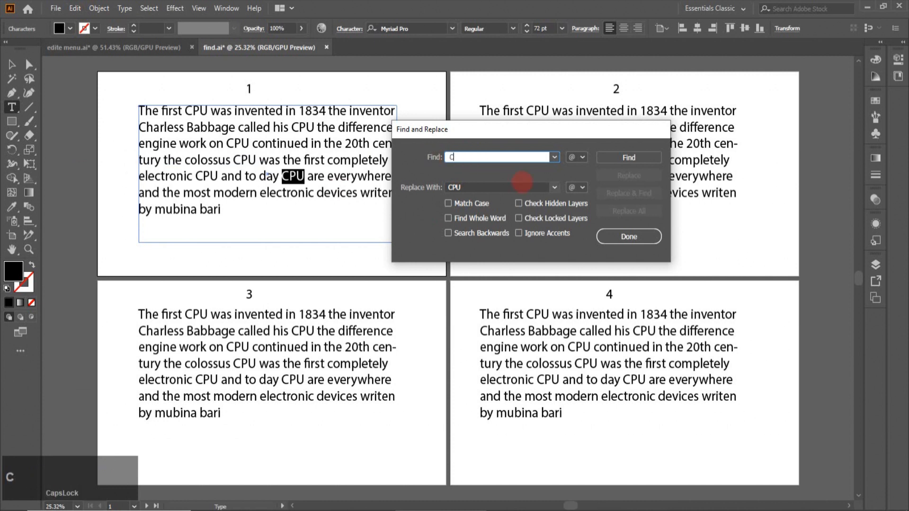
type("PU")
left_click(648, 158)
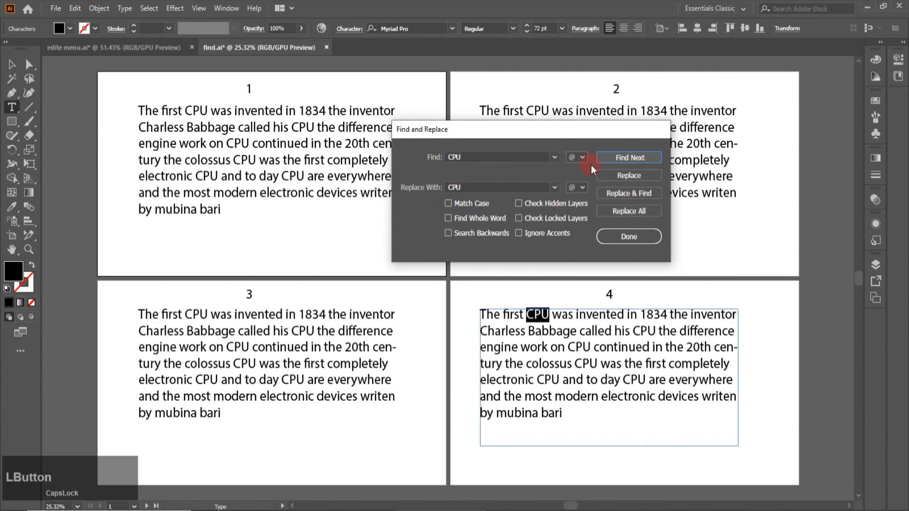
Set the replacement text to 'COMPUTER' and show the special-character list beside Find
left_click(470, 187)
double_click(471, 188)
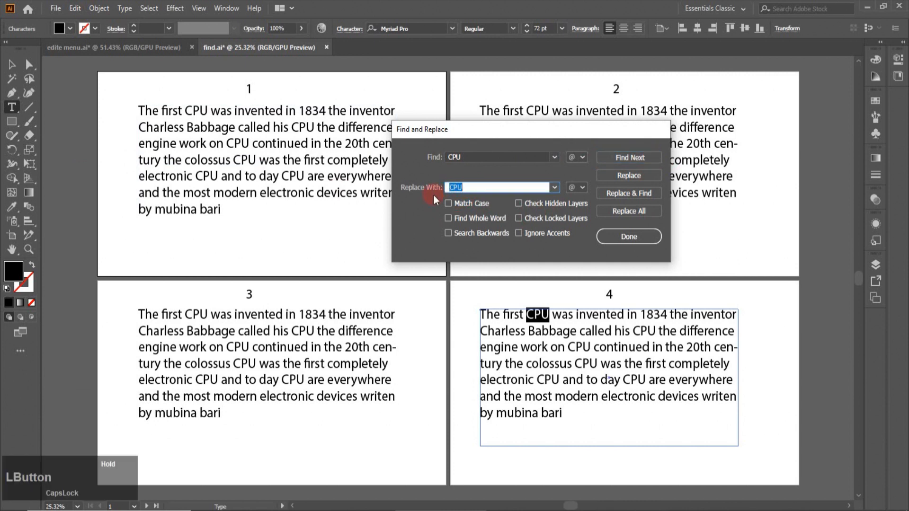
key("Caps_Lock")
type("COM")
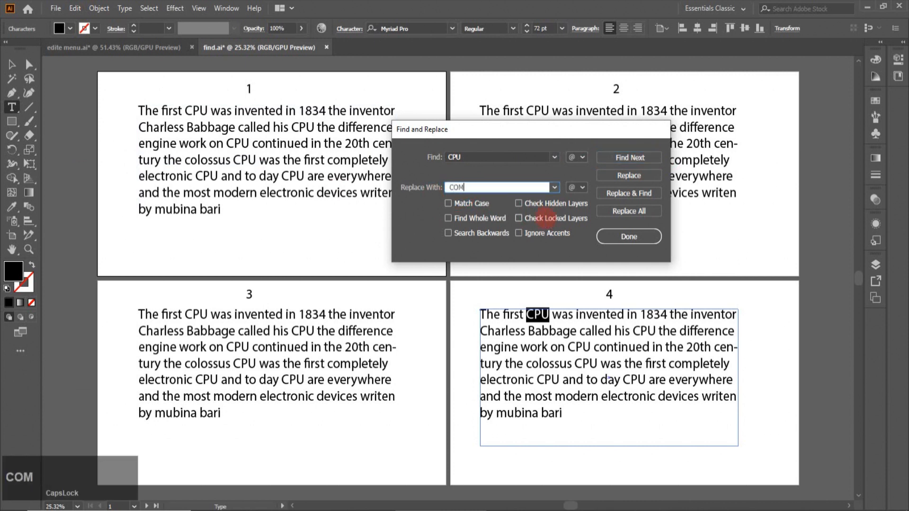
type("PUTER")
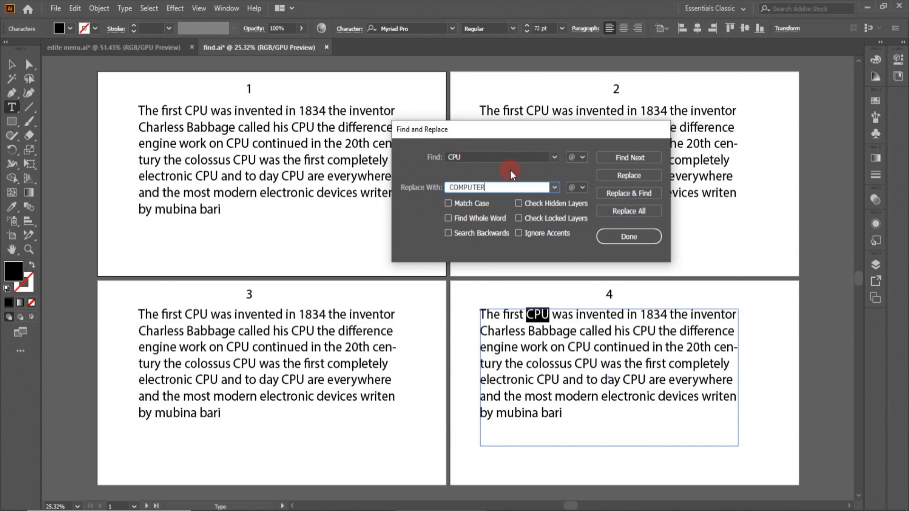
left_click(581, 158)
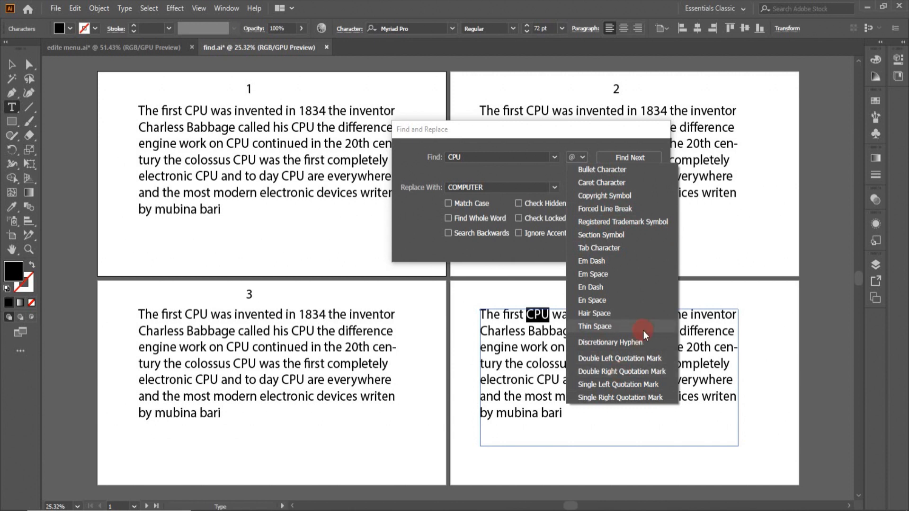
left_click(757, 235)
left_click(582, 189)
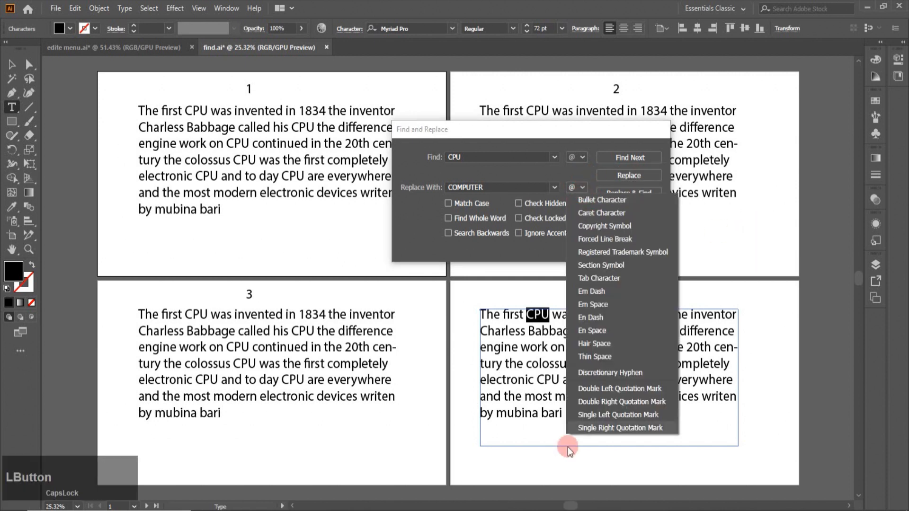
left_click(739, 234)
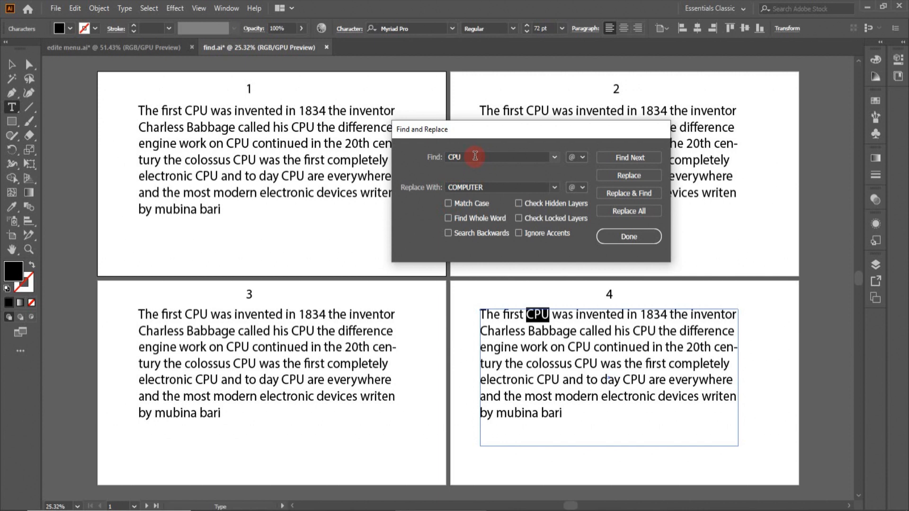
Replace every 'CPU' with 'COMPUTER', dismiss the summary, and close Find and Replace
left_click(455, 221)
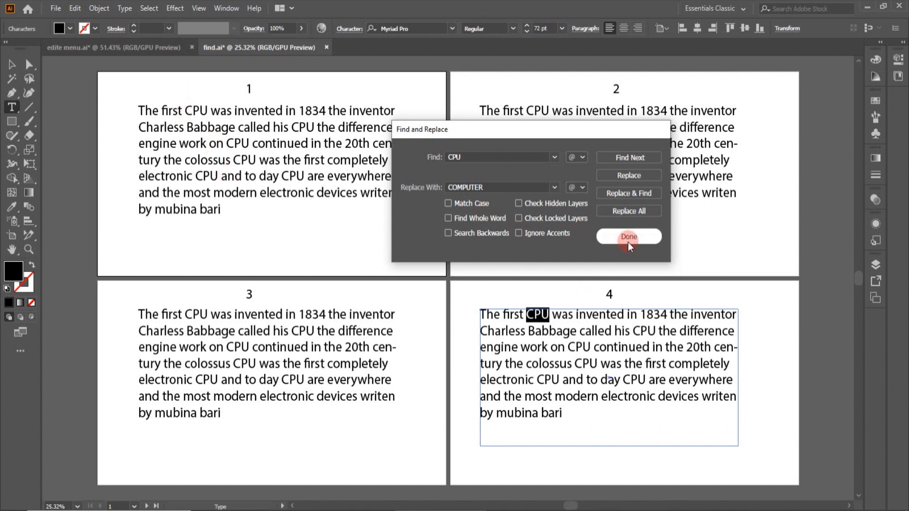
left_click(628, 211)
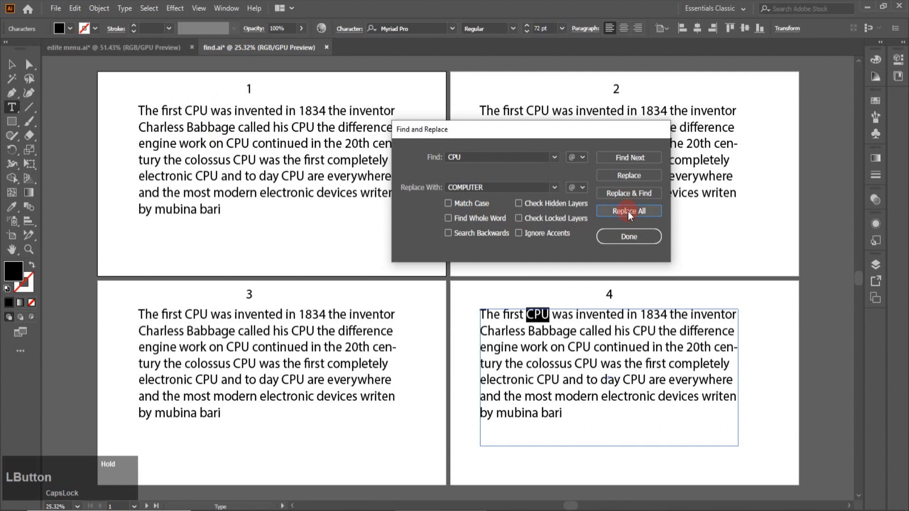
left_click(594, 213)
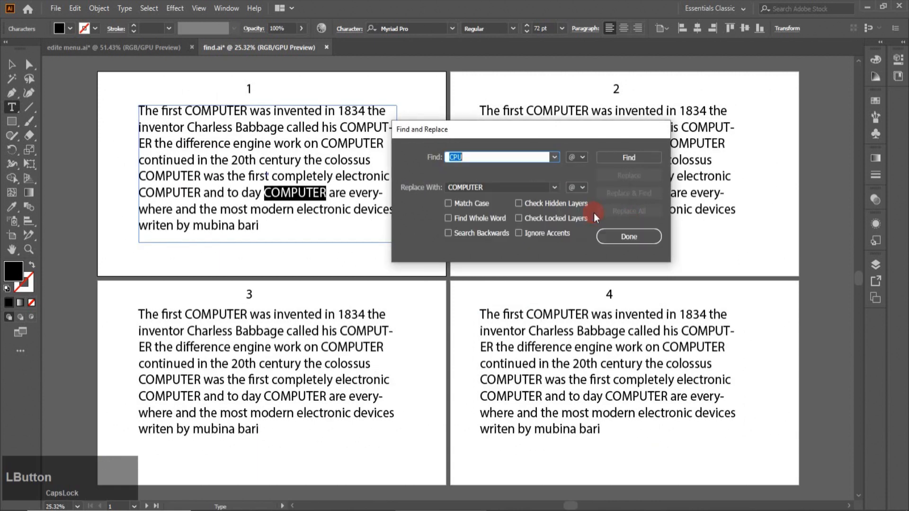
left_click(628, 237)
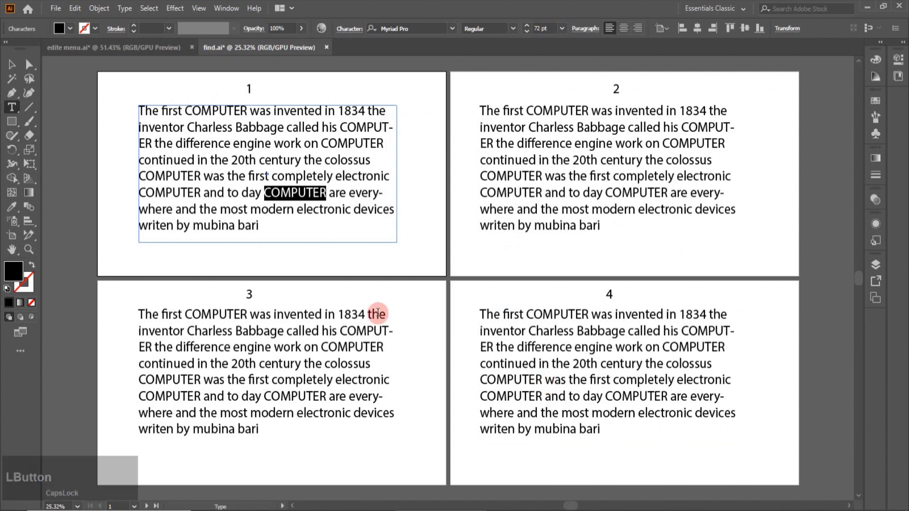
Lock and hide artboard 4's text layer, then reopen Find and Replace
left_click(10, 66)
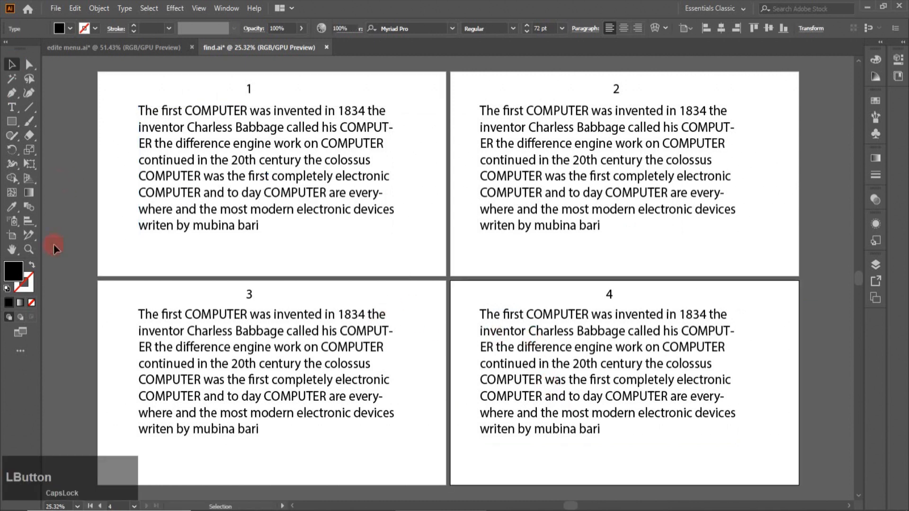
left_click(579, 392)
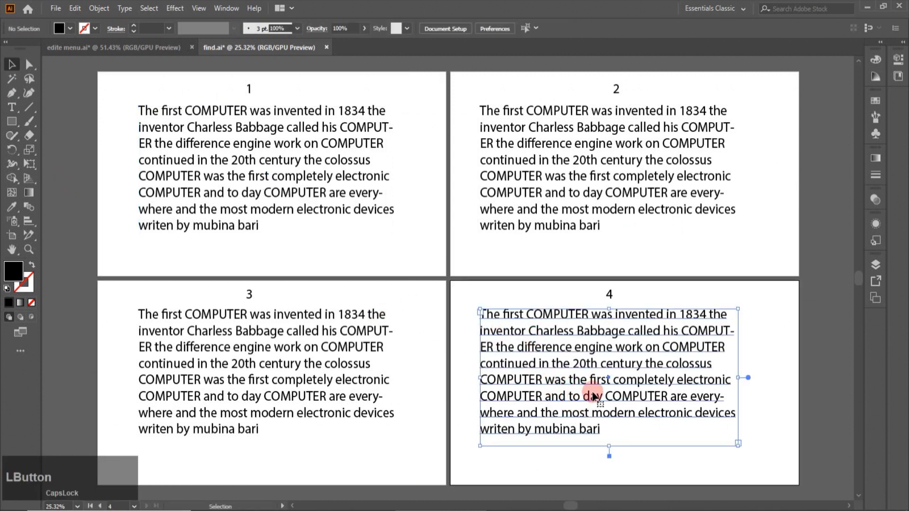
left_click(876, 265)
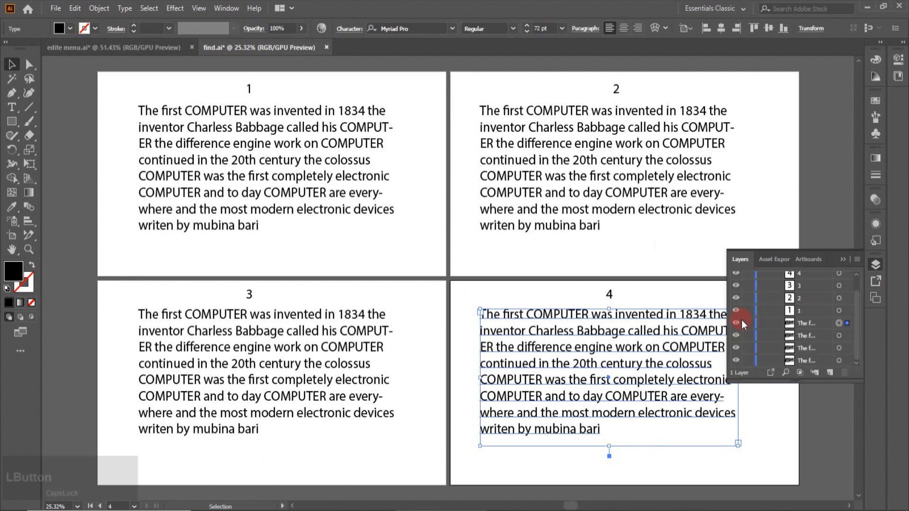
left_click(747, 323)
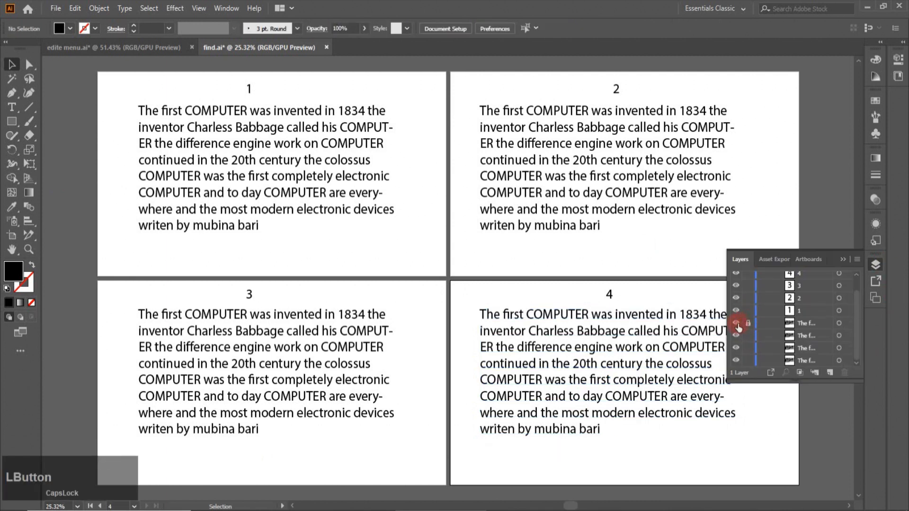
left_click(736, 325)
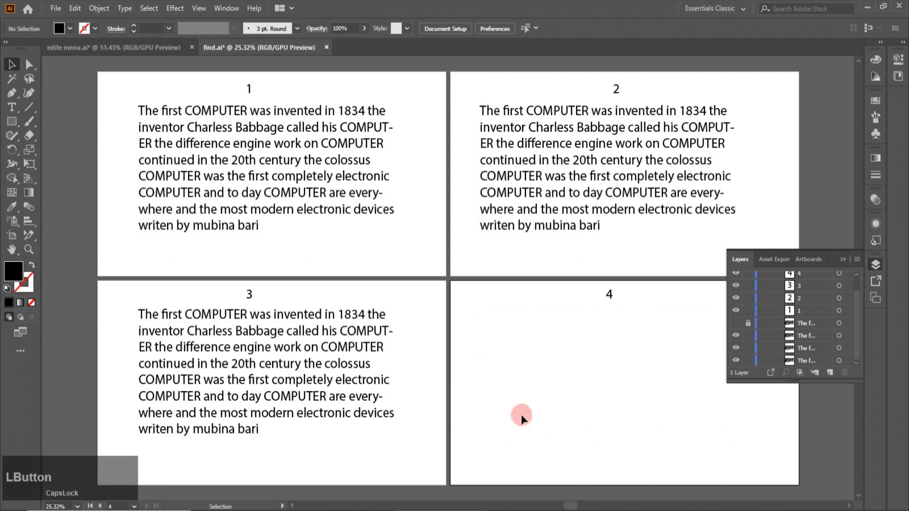
left_click(876, 265)
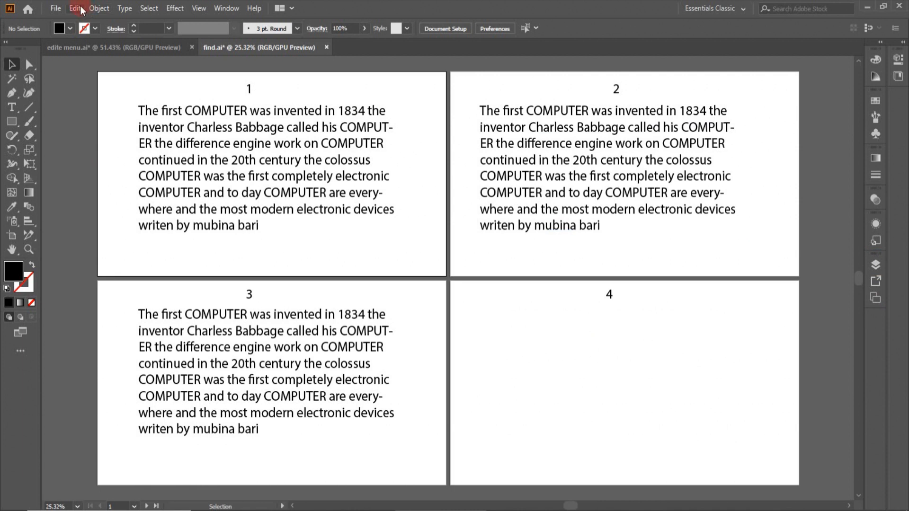
left_click(81, 8)
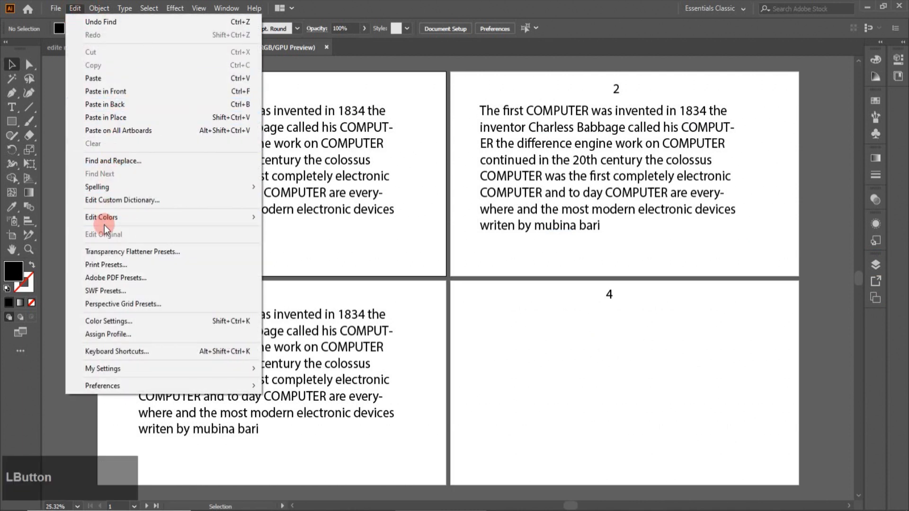
left_click(102, 160)
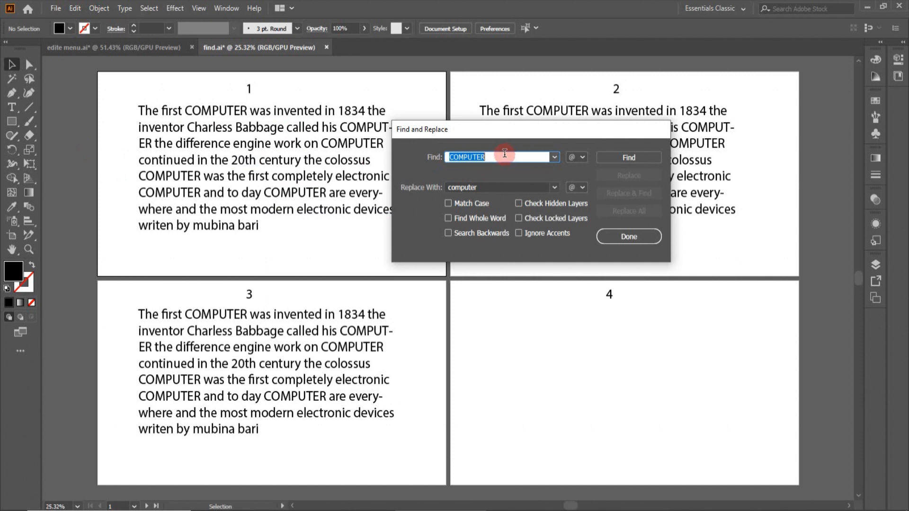
Find 'the', replace it with 'a', and Replace All, making 21 changes
double_click(490, 157)
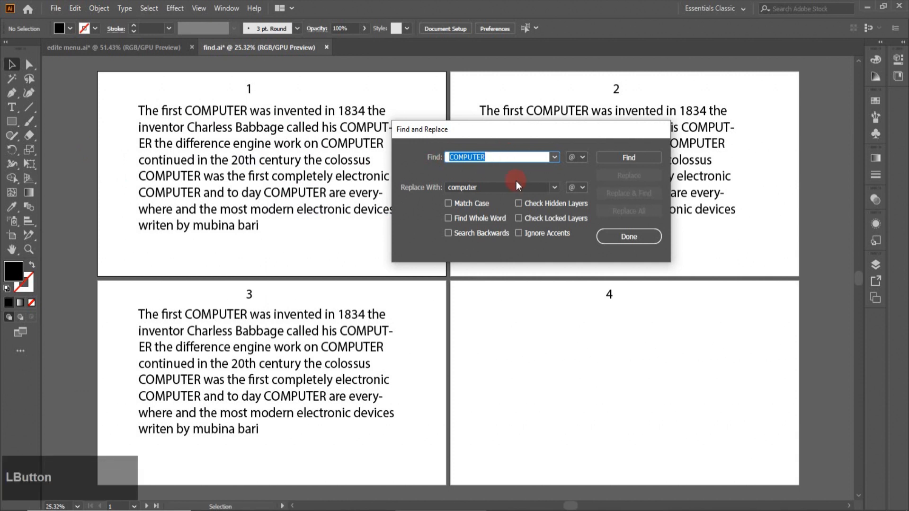
type("the")
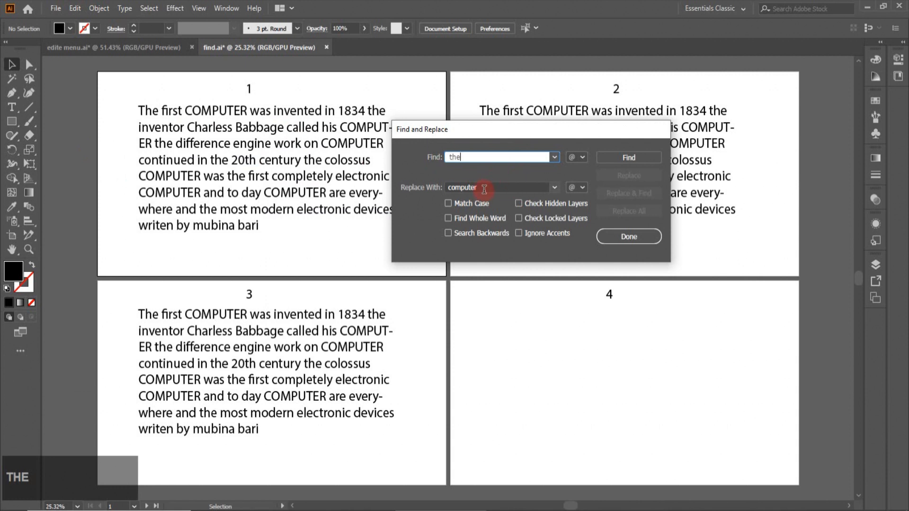
left_click_drag(483, 187, 432, 195)
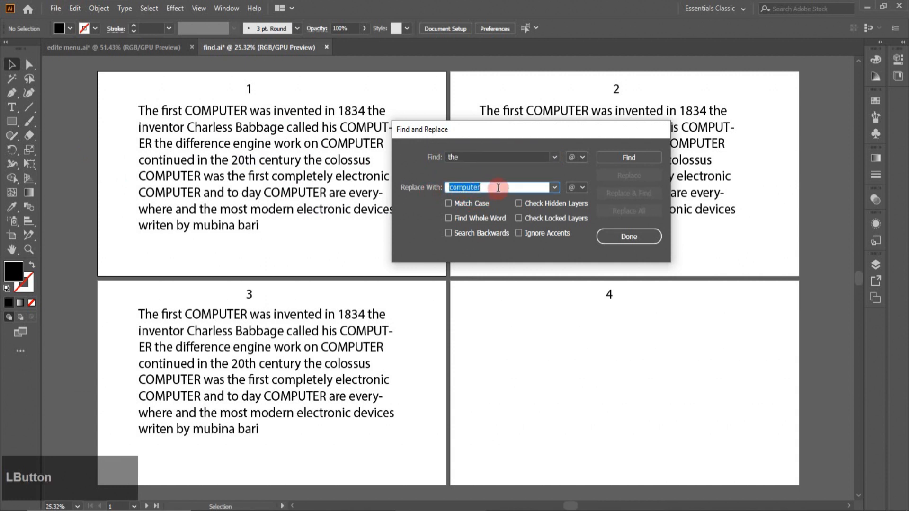
type("a")
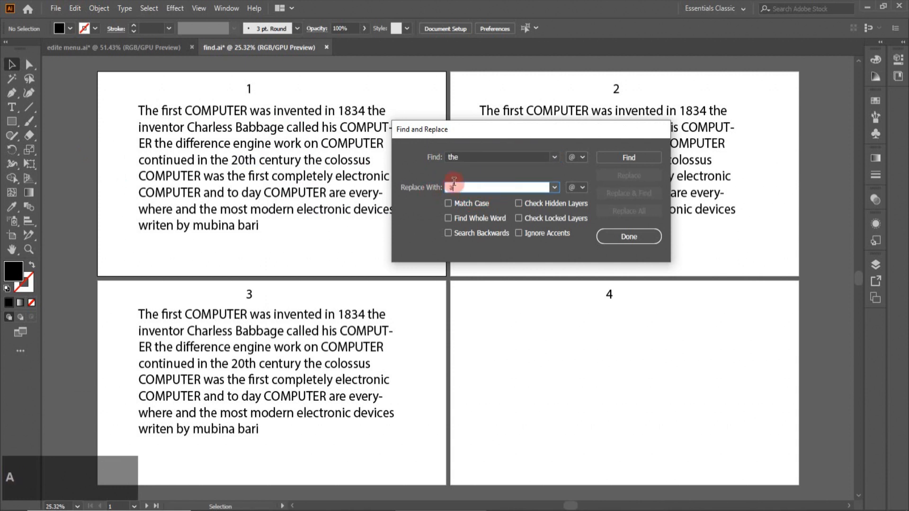
left_click(621, 159)
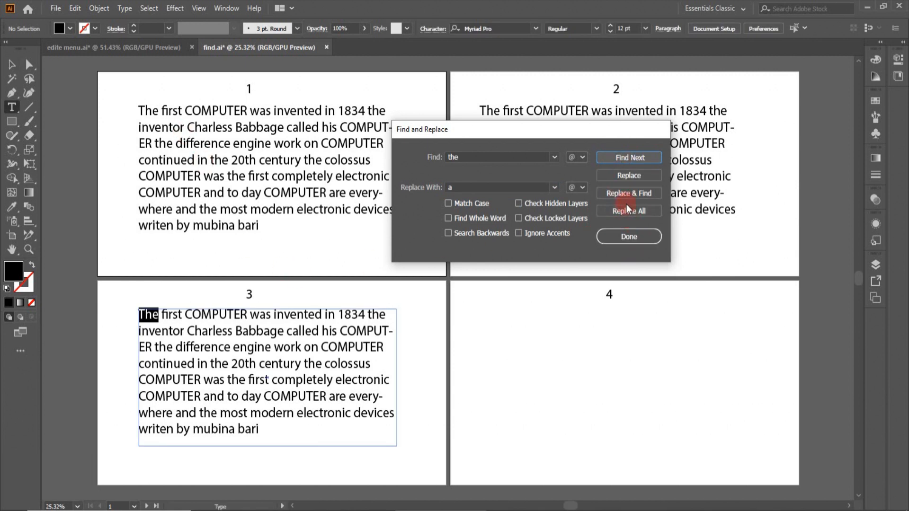
left_click(627, 209)
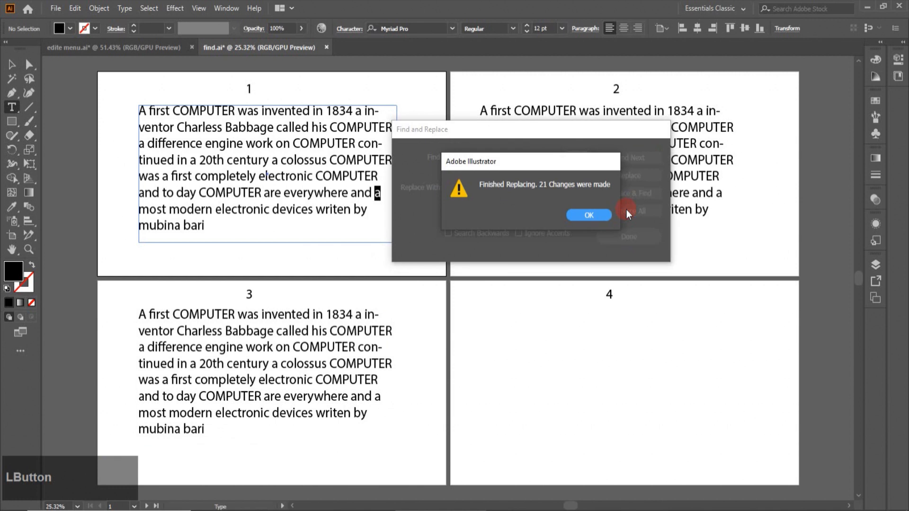
left_click(600, 214)
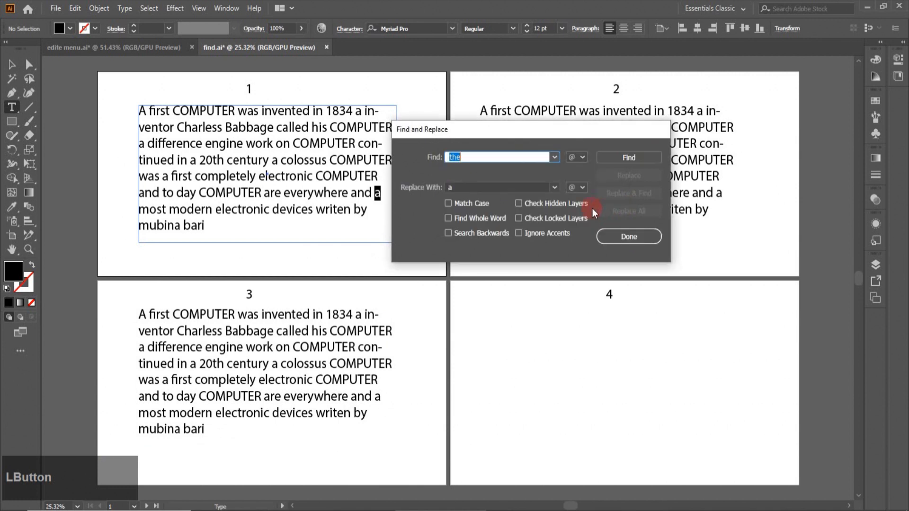
Close Find and Replace, then unlock and show artboard 4's text layer
left_click(629, 236)
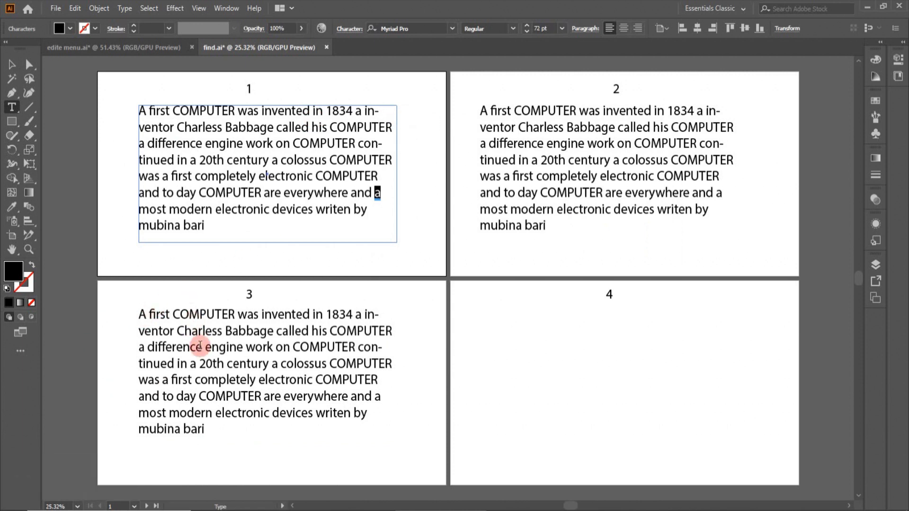
left_click(875, 265)
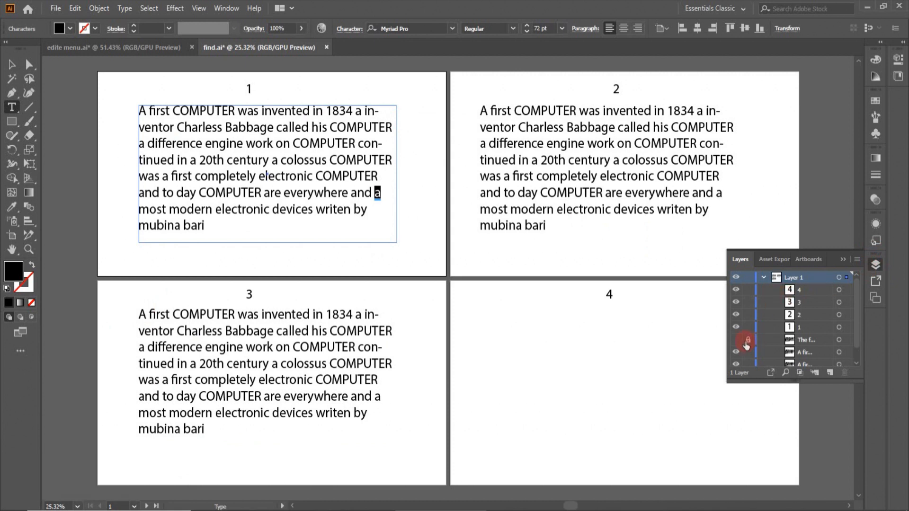
left_click(748, 342)
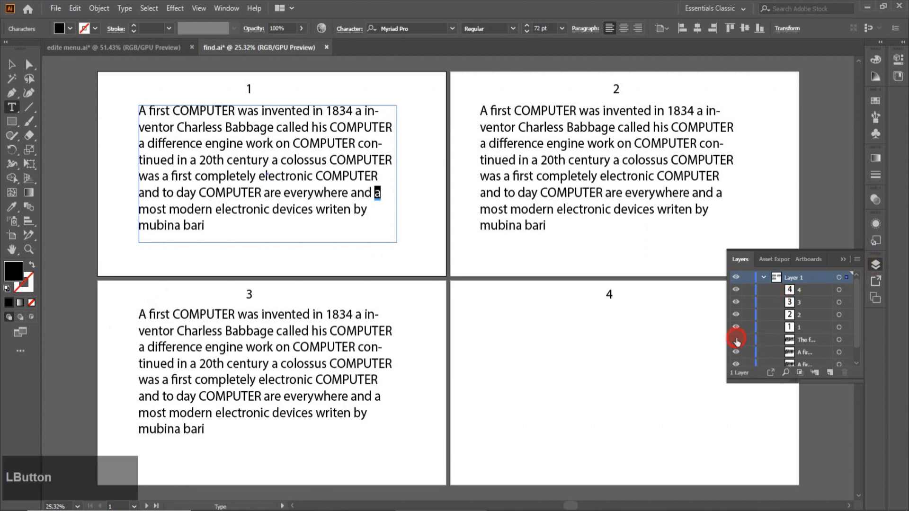
left_click(737, 340)
Undo the 'the'-to-'a' replacement, then relock and hide artboard 4's text layer
left_click(487, 324)
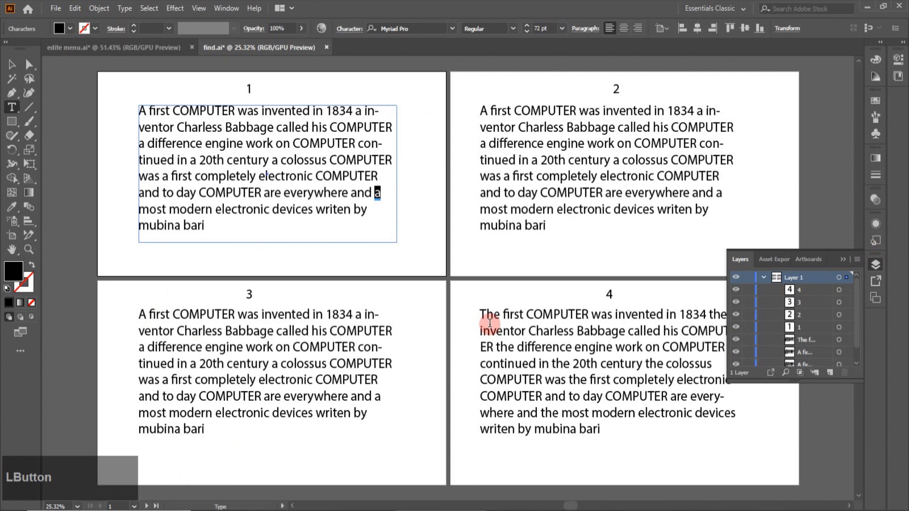
left_click(745, 328)
left_click(740, 341)
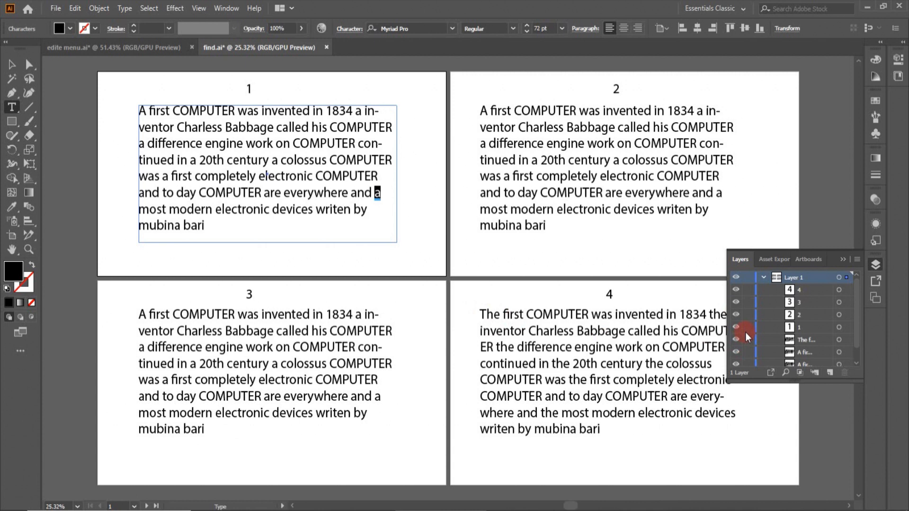
left_click(746, 339)
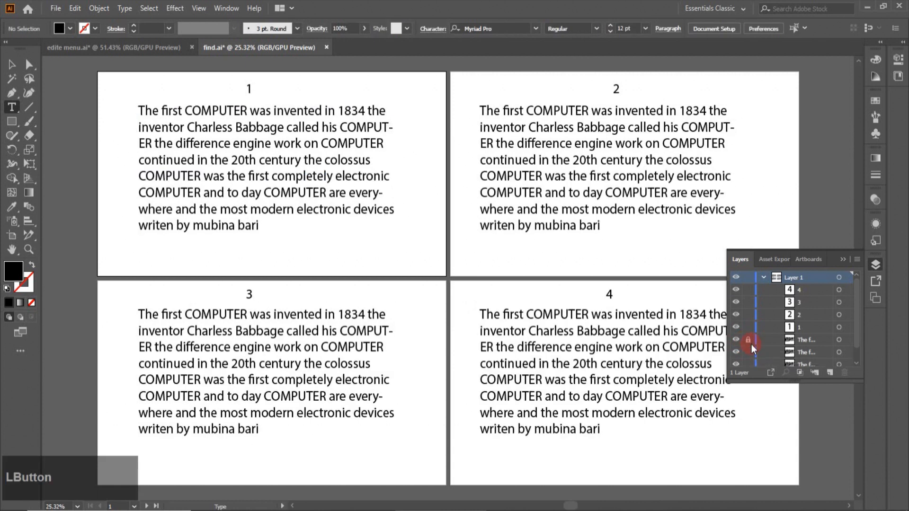
left_click(736, 340)
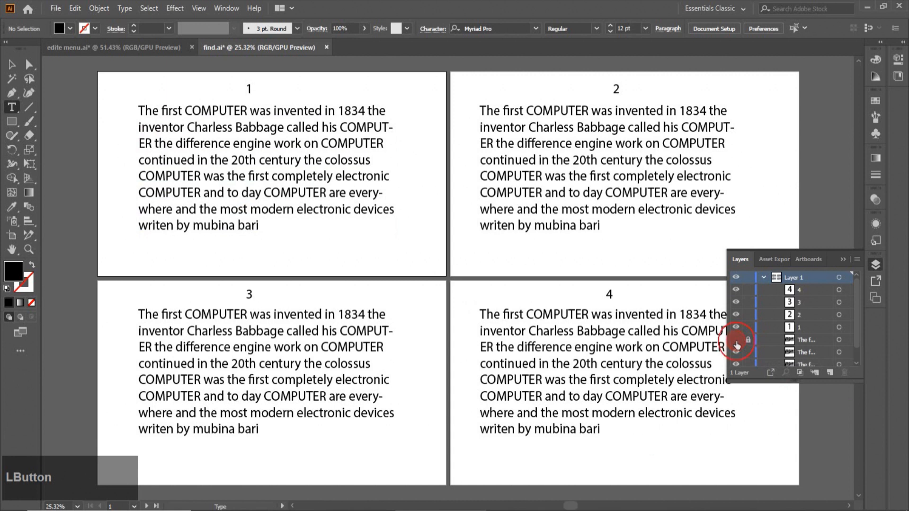
left_click(875, 266)
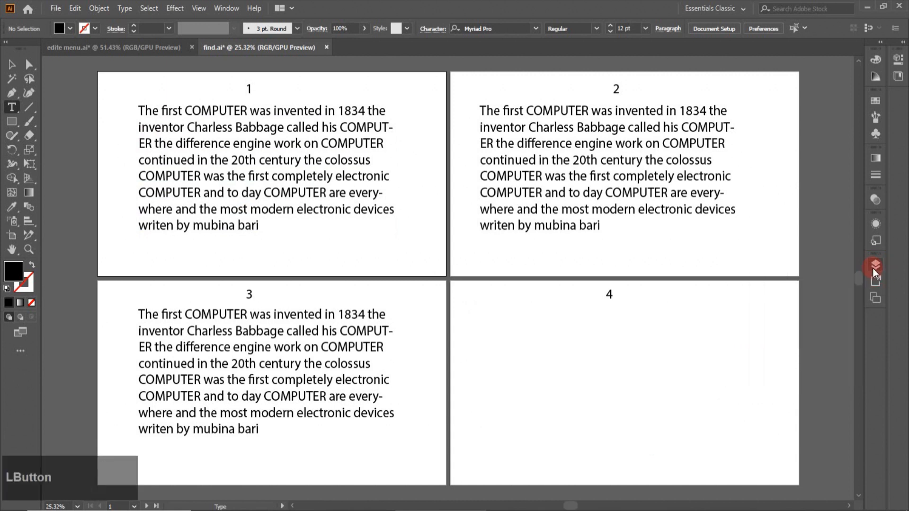
Reopen Find and Replace with hidden and locked layers included, and find the first 'the'
left_click(75, 8)
left_click(99, 162)
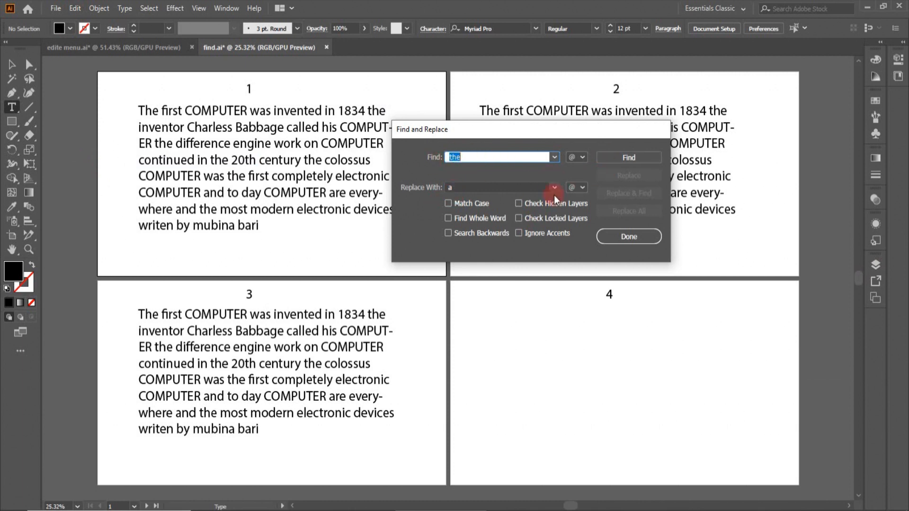
left_click(521, 202)
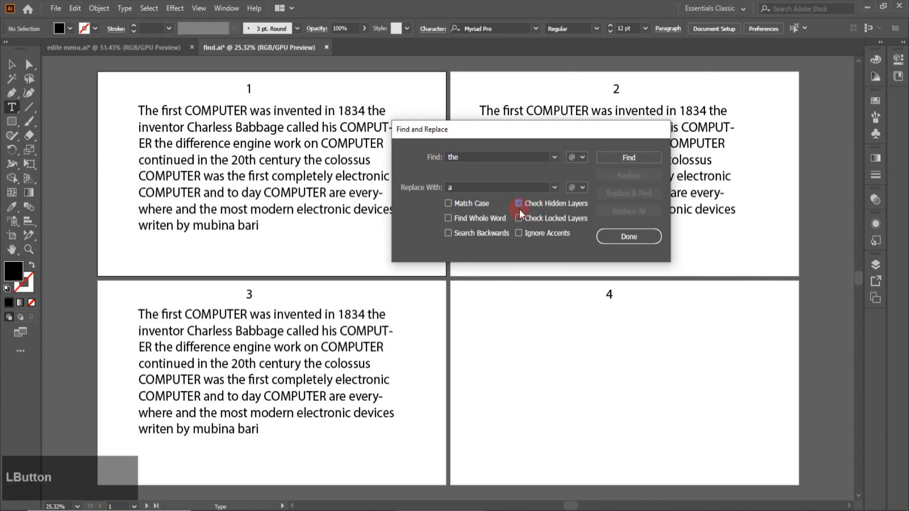
left_click(518, 218)
left_click(610, 157)
left_click(624, 198)
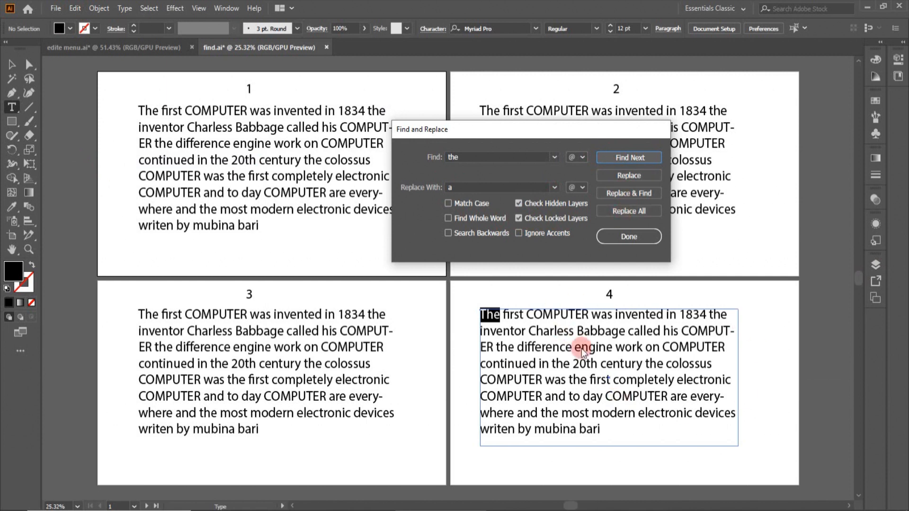
Replace all 'the' with 'a' across every artboard (28 changes), then close the dialog
left_click(630, 157)
left_click(621, 210)
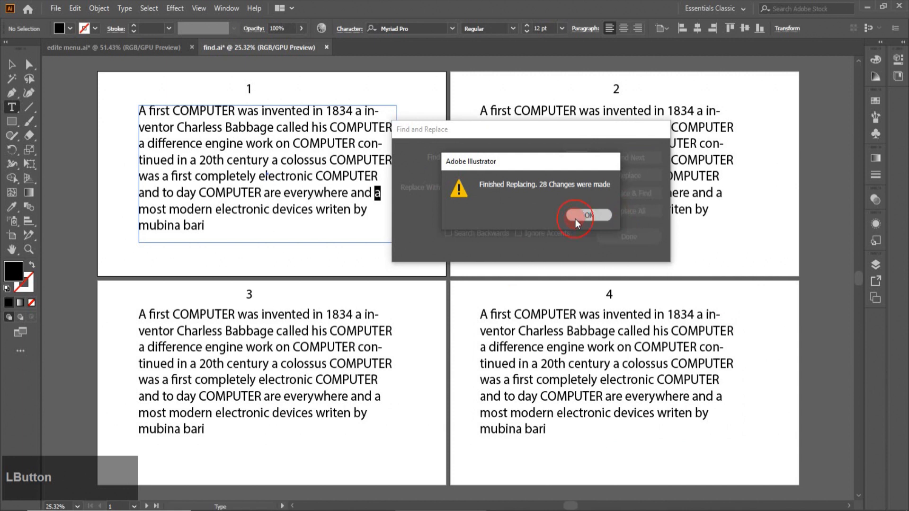
left_click(575, 220)
left_click(627, 239)
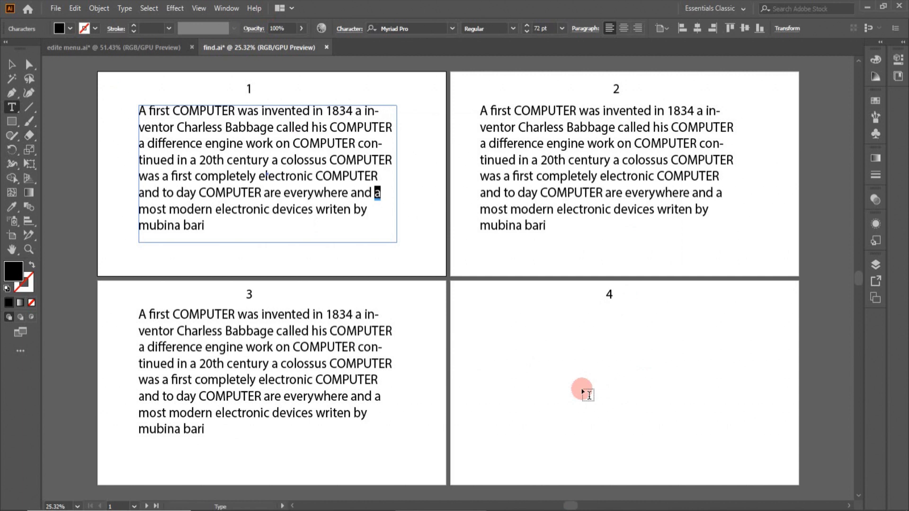
Unlock the artboard 4 text layer and turn its visibility on in the Layers panel
left_click(879, 264)
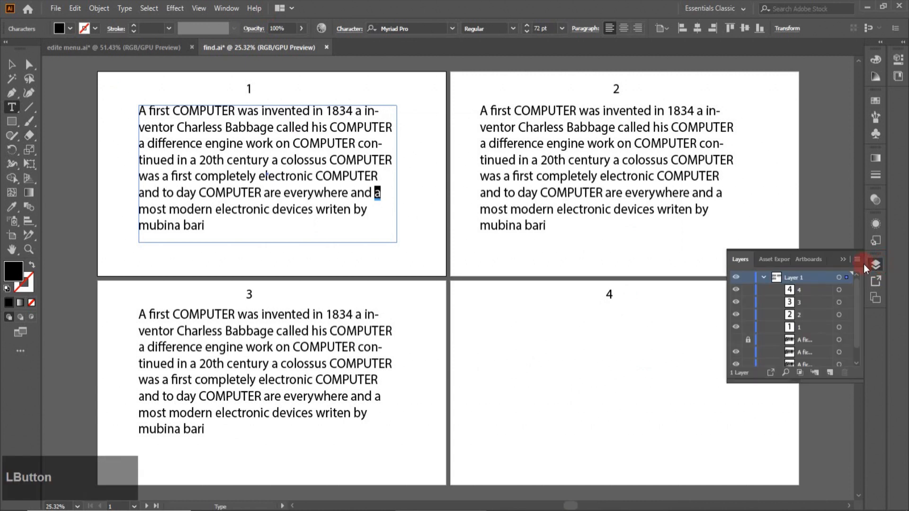
left_click(748, 340)
left_click(736, 339)
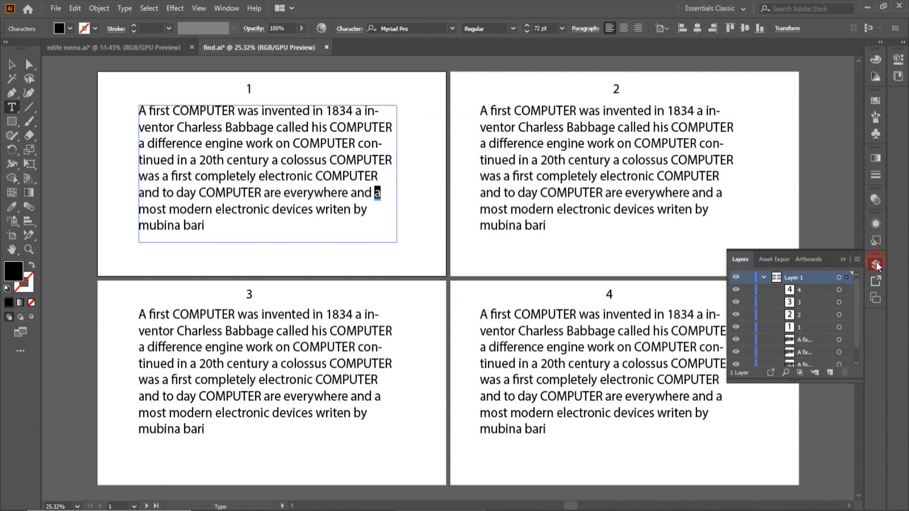
left_click(876, 263)
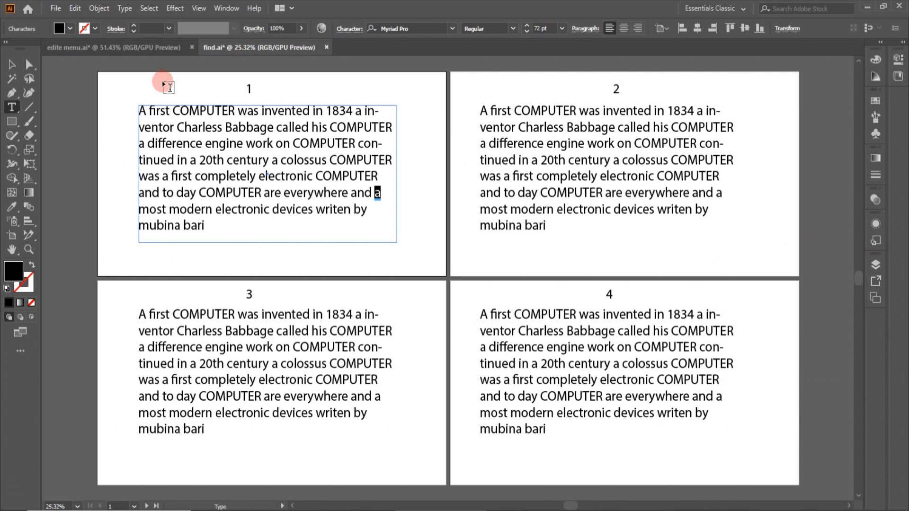
left_click(76, 9)
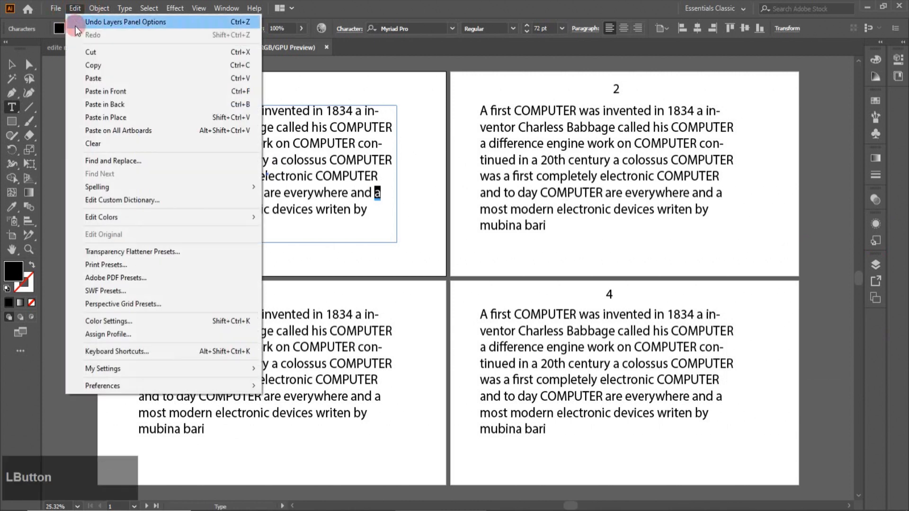
Search for 'computer' with an empty replacement, find its first match on artboard 4, then close
left_click(123, 162)
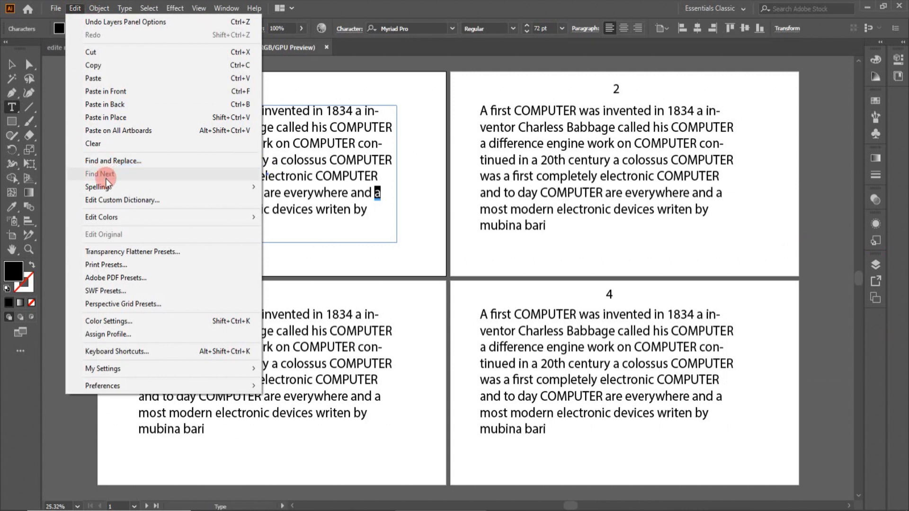
left_click(112, 161)
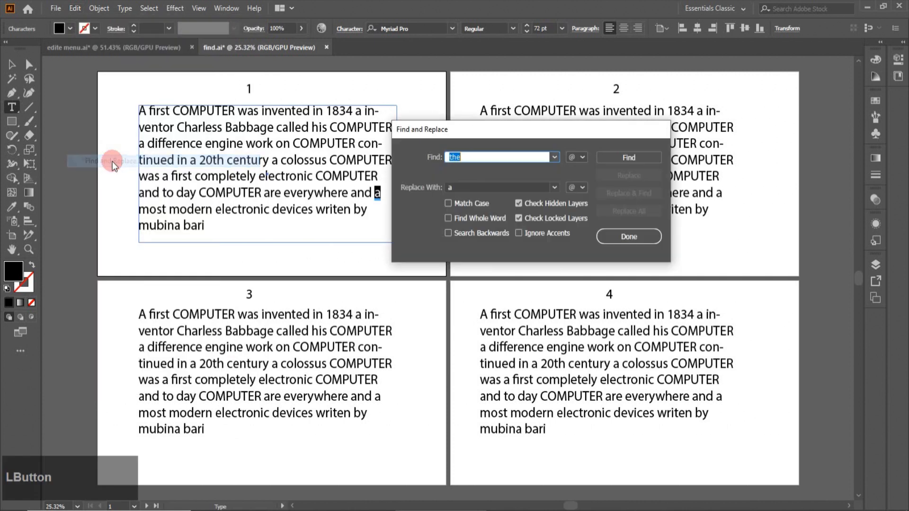
left_click_drag(470, 158, 447, 157)
type("computer")
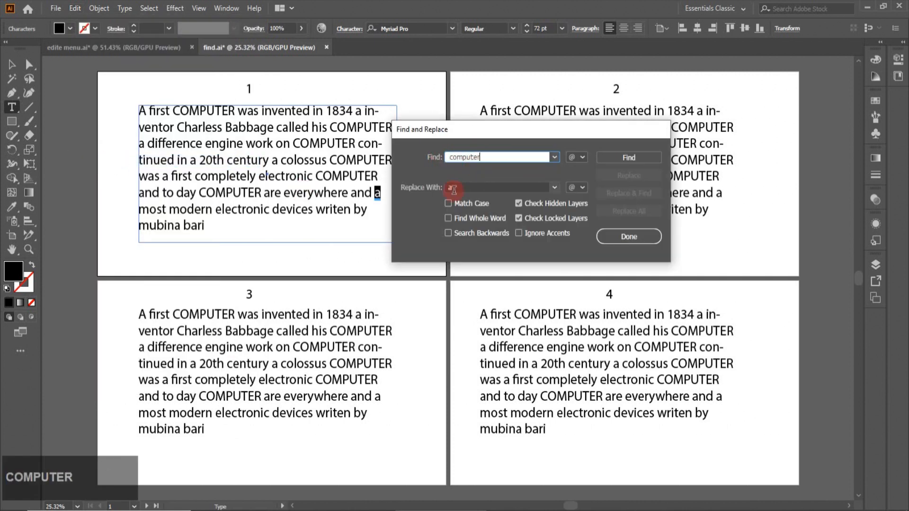
left_click(453, 189)
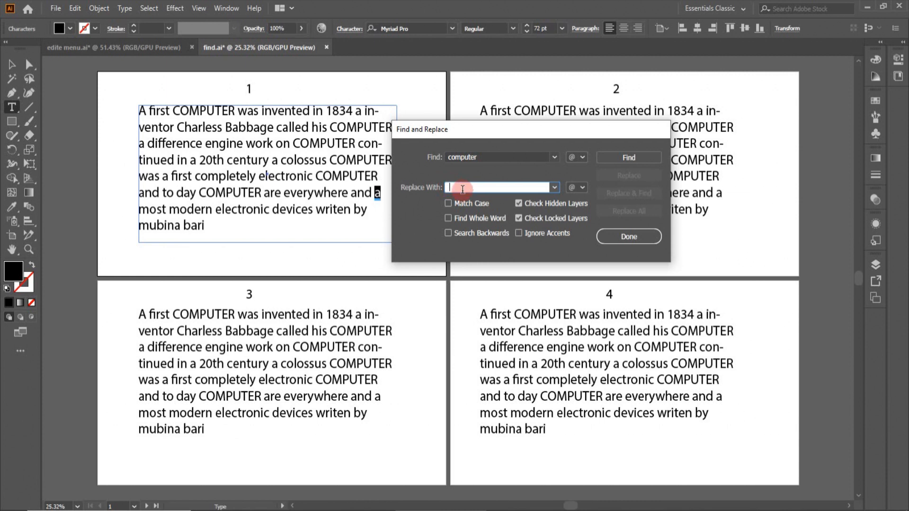
left_click(628, 163)
left_click(633, 156)
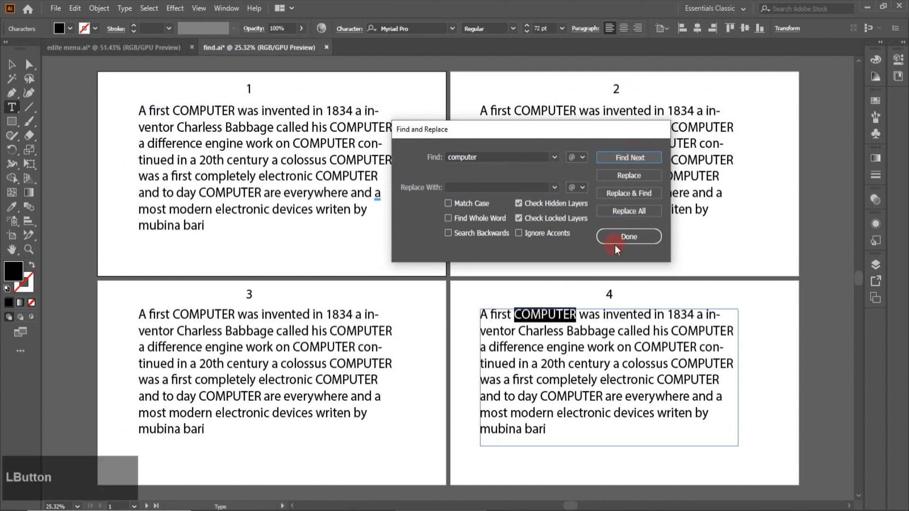
left_click(630, 235)
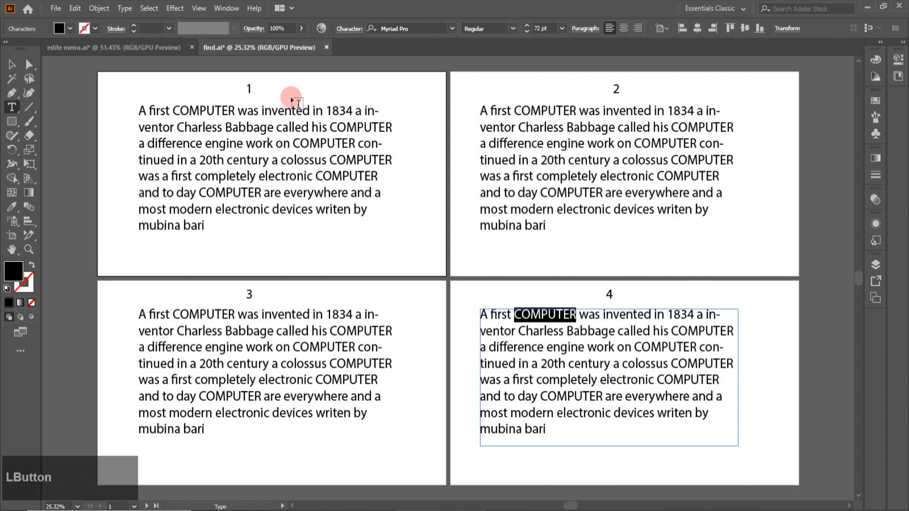
Step through the next several COMPUTER matches with Edit > Find Next
left_click(75, 8)
left_click(98, 174)
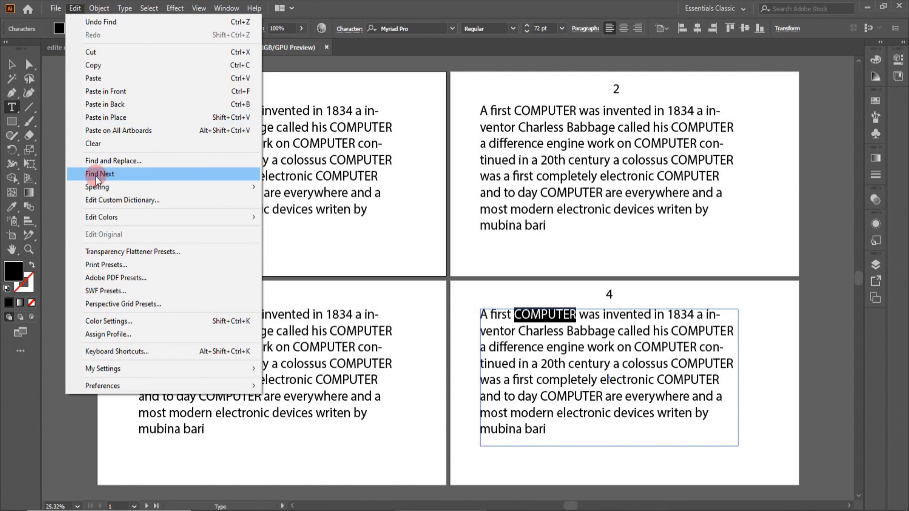
left_click(95, 174)
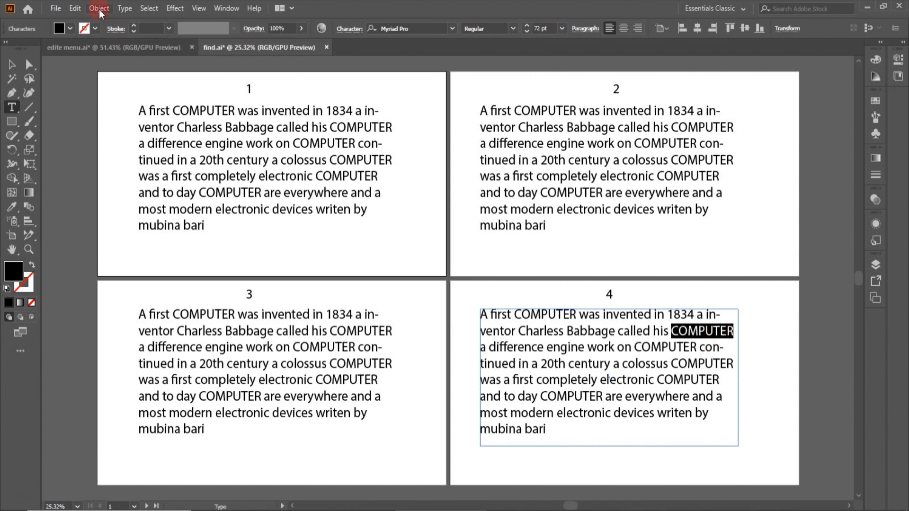
left_click(71, 9)
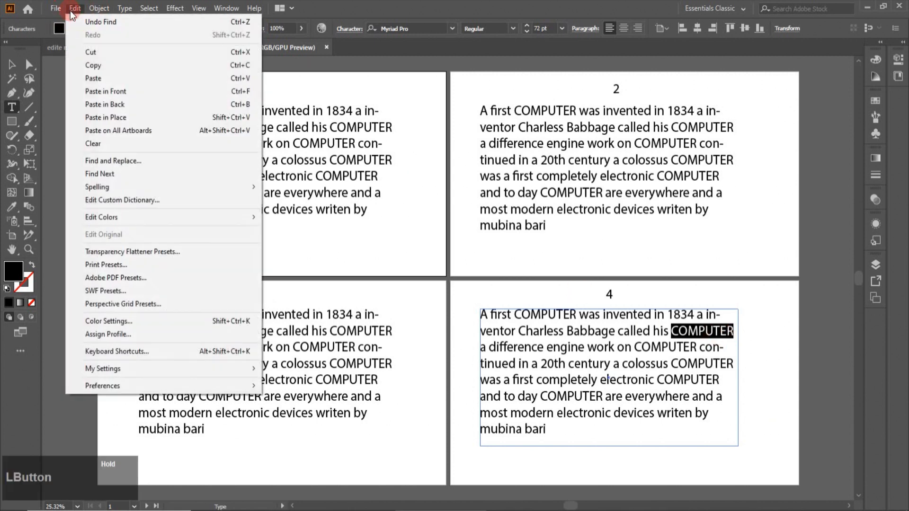
left_click(97, 175)
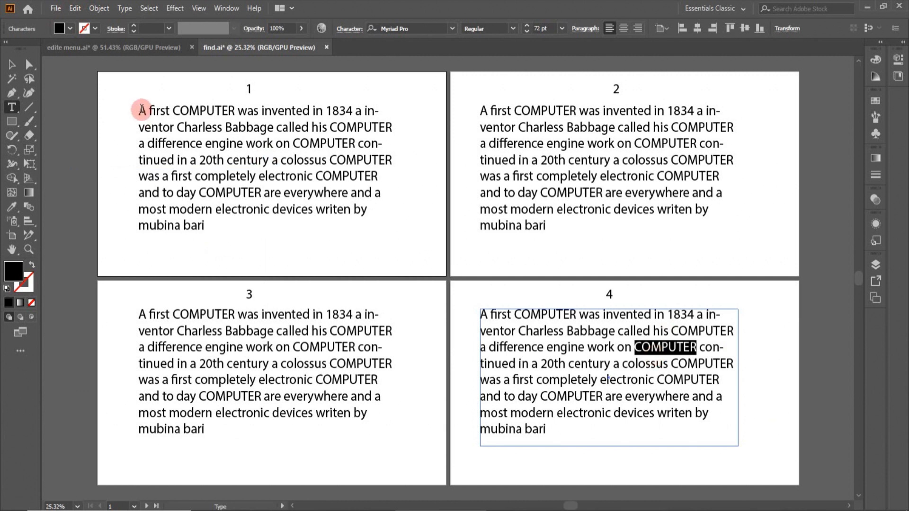
Switch to the Selection tool and deselect the found word by clicking empty canvas
left_click(12, 64)
left_click(70, 90)
left_click(75, 11)
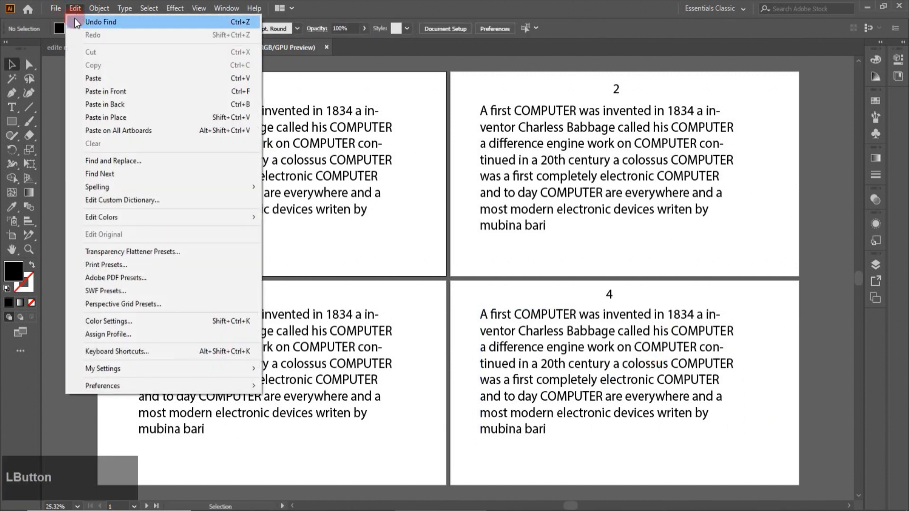
Show the Edit > Spelling submenu with Auto Spell Check and Check Spelling
mouse_move(100, 194)
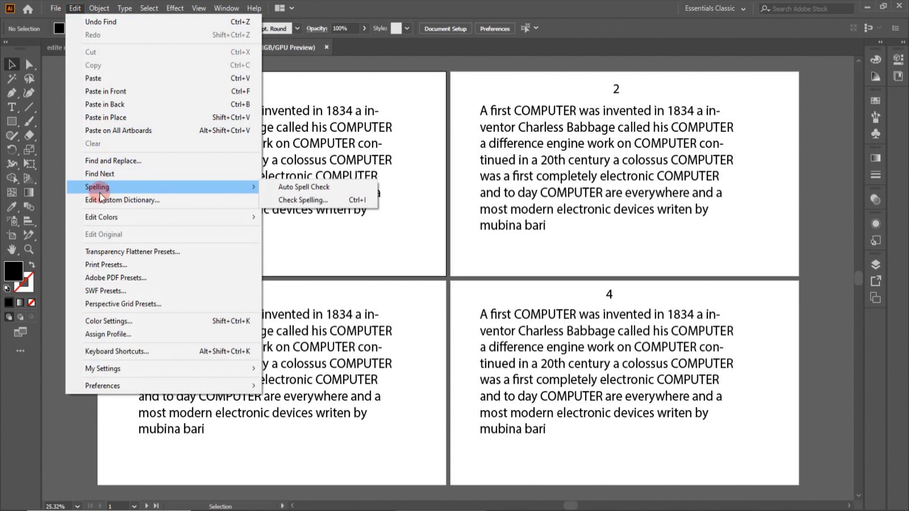
Turn on Auto Spell Check, deselect everything, and zoom in on the underlined 'Charless' on artboard 1
left_click(303, 187)
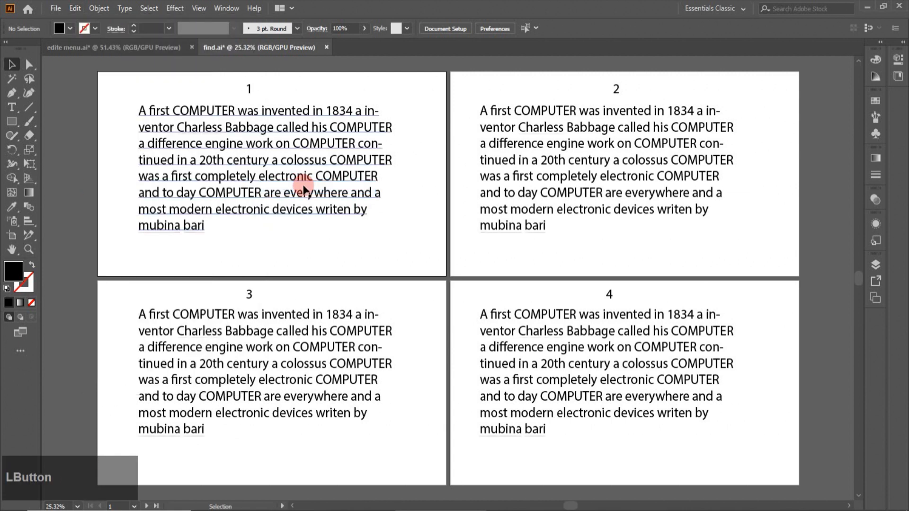
left_click(146, 175)
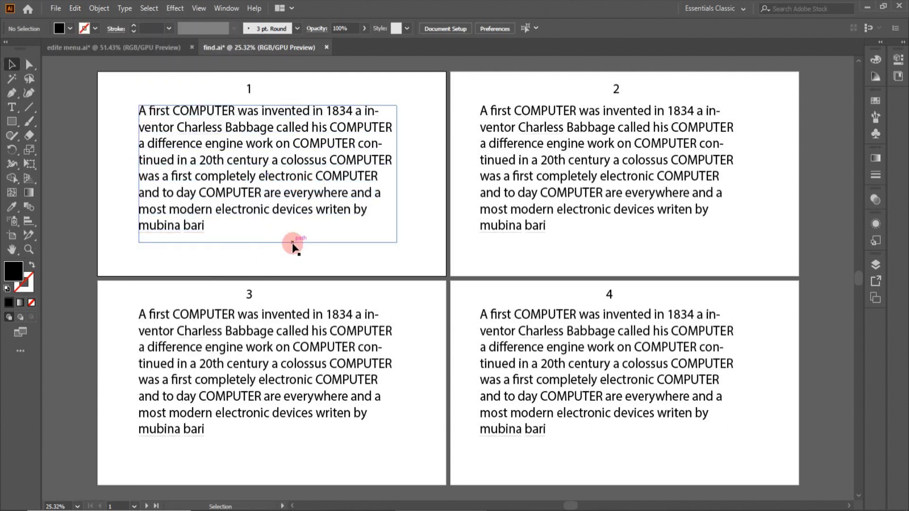
left_click(322, 263)
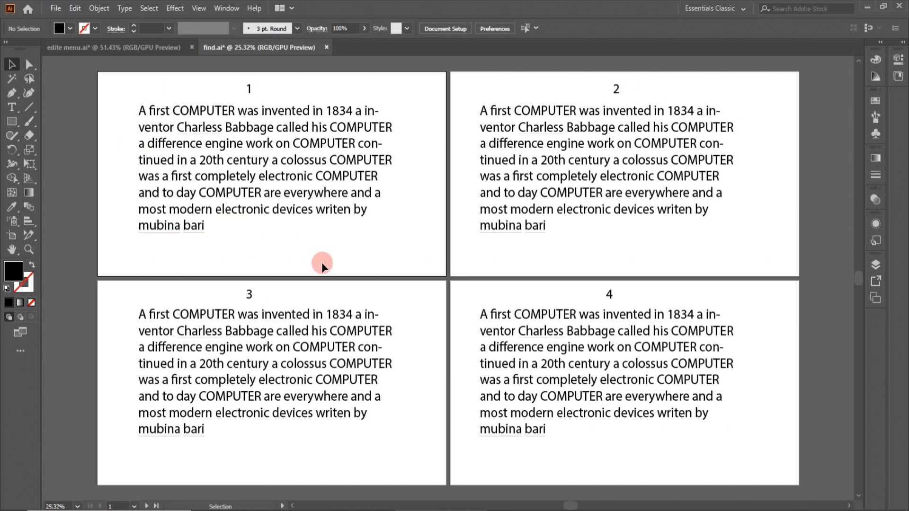
left_click(29, 250)
left_click_drag(160, 116, 314, 264)
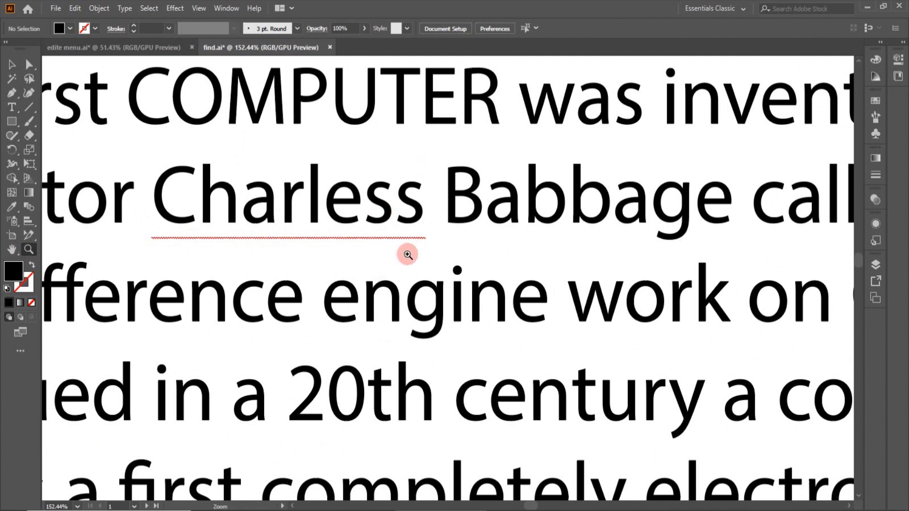
left_click(12, 251)
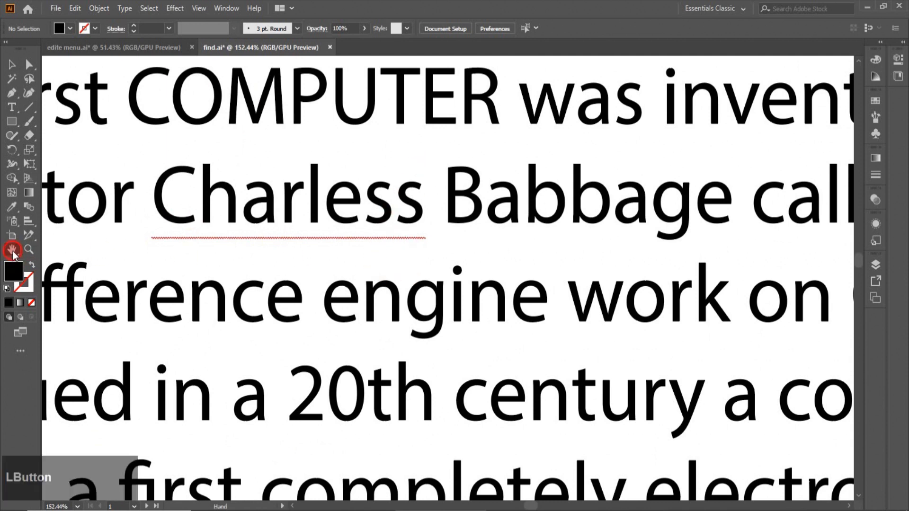
left_click_drag(266, 375, 266, 325)
left_click_drag(284, 436, 298, 256)
left_click_drag(279, 413, 428, 340)
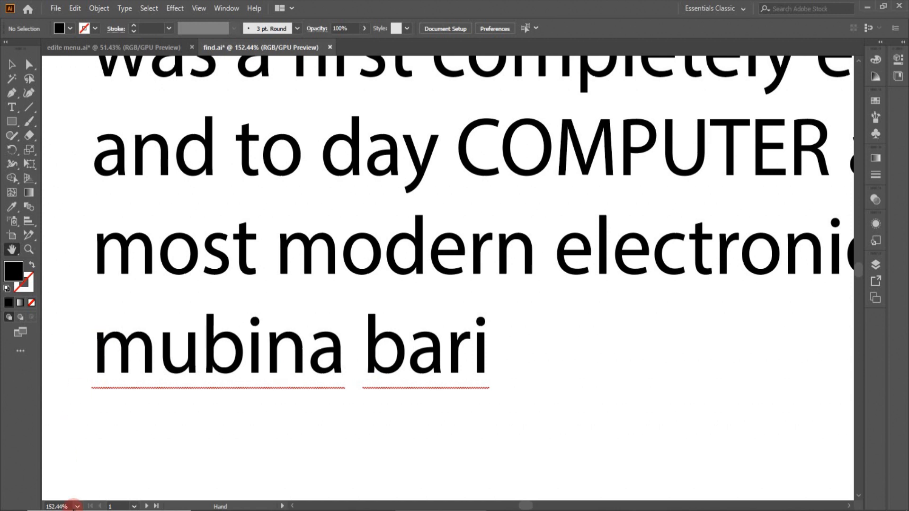
left_click(77, 507)
left_click(94, 495)
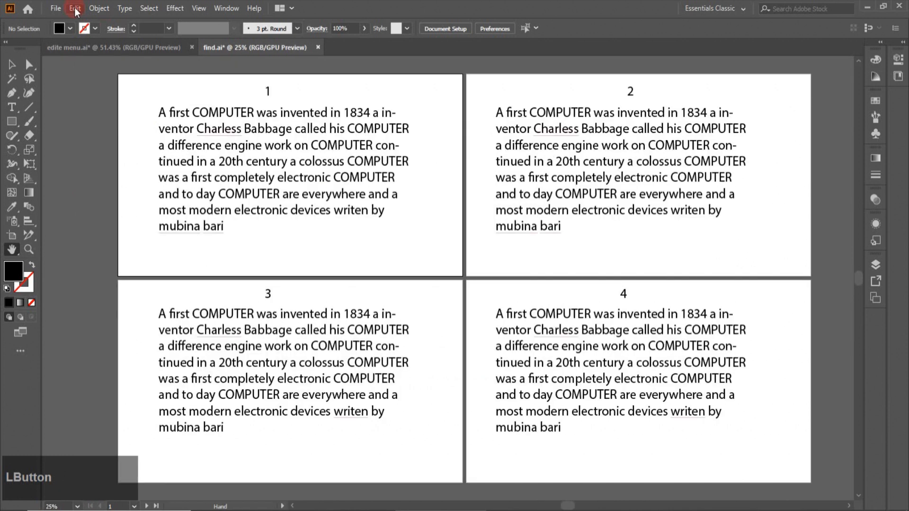
Turn Auto Spell Check off again via Edit > Spelling
left_click(76, 9)
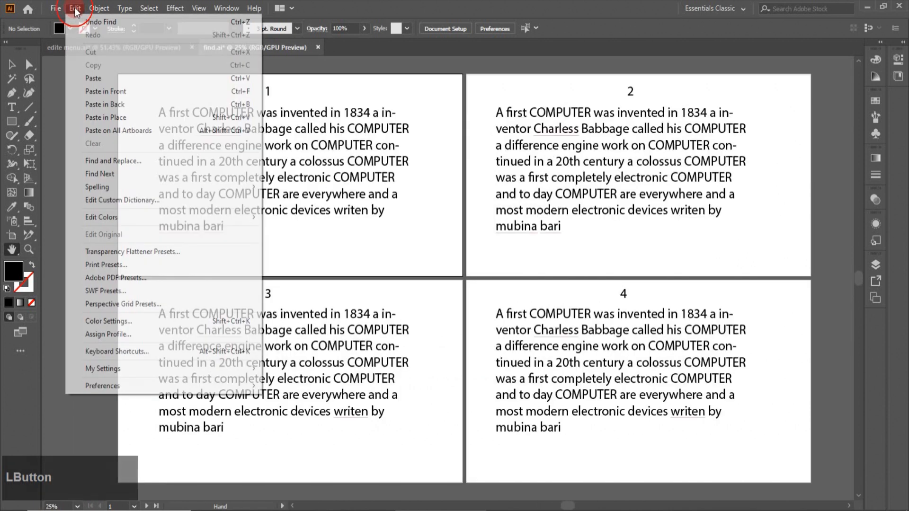
left_click(90, 160)
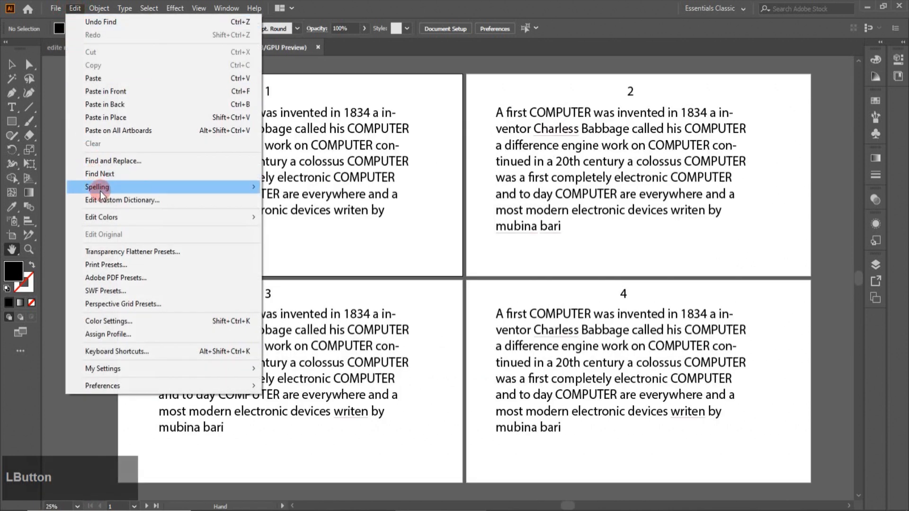
left_click(271, 190)
left_click(271, 188)
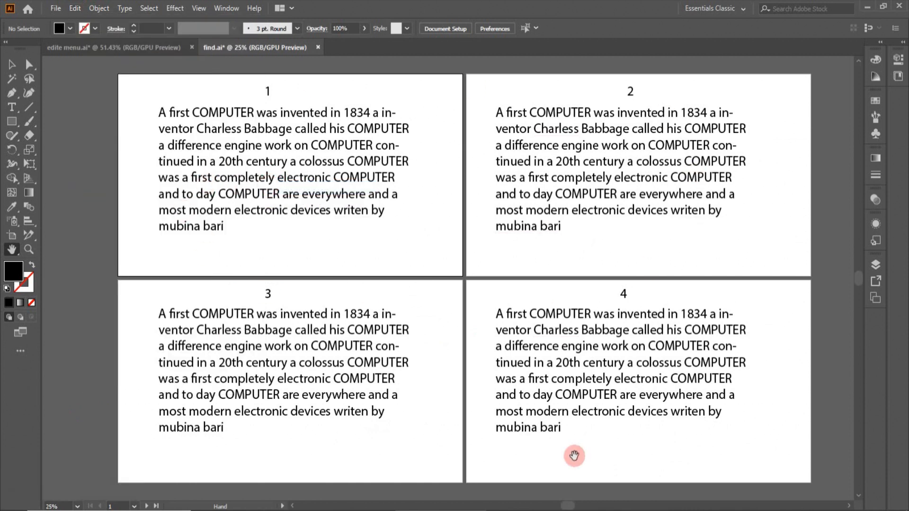
Open the Check Spelling dialog from Edit > Spelling
left_click(75, 8)
mouse_move(239, 187)
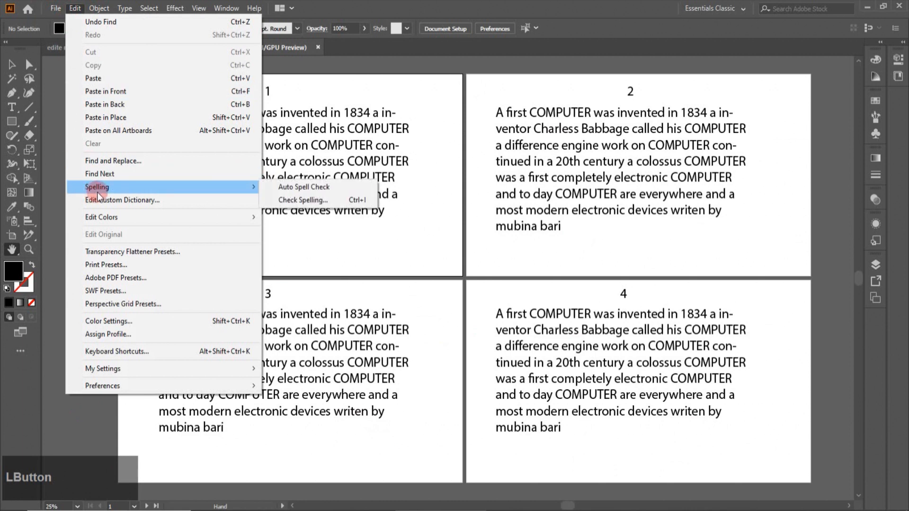
left_click(306, 200)
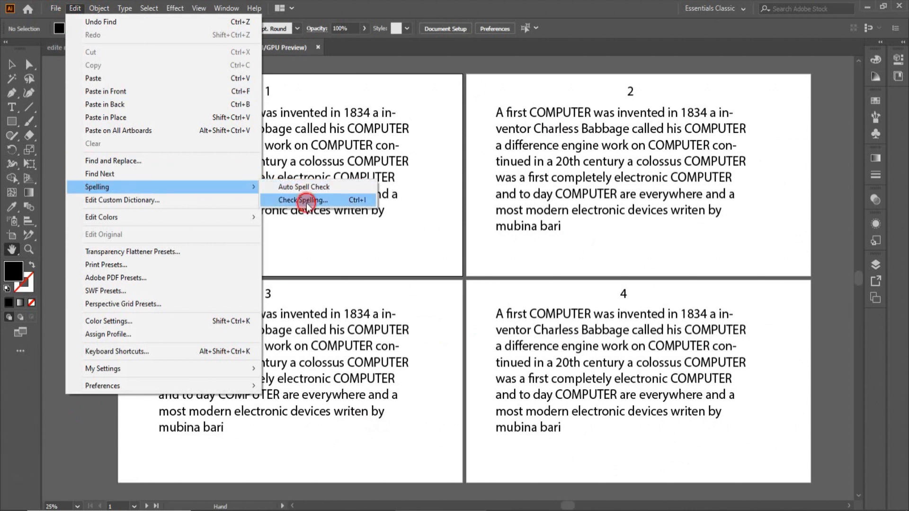
left_click(305, 201)
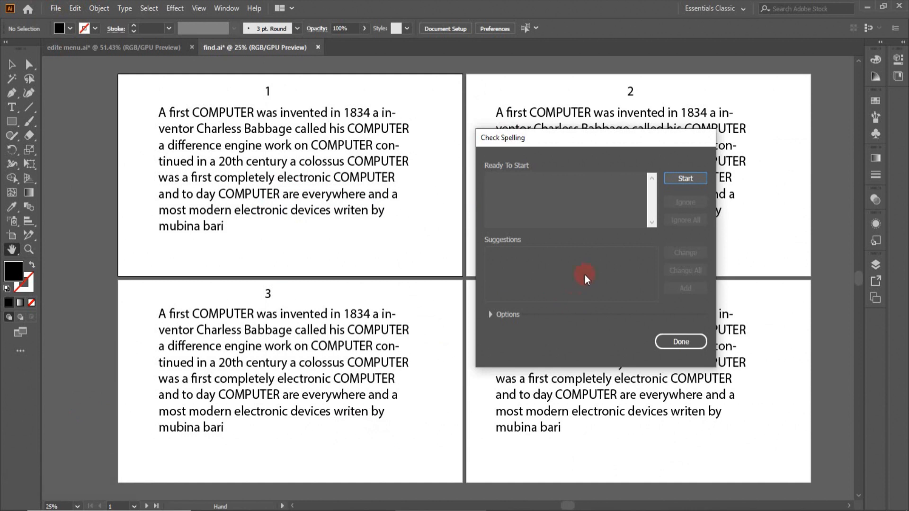
Start the spell check and change 'Charless' to the suggested 'Charles'
left_click(690, 178)
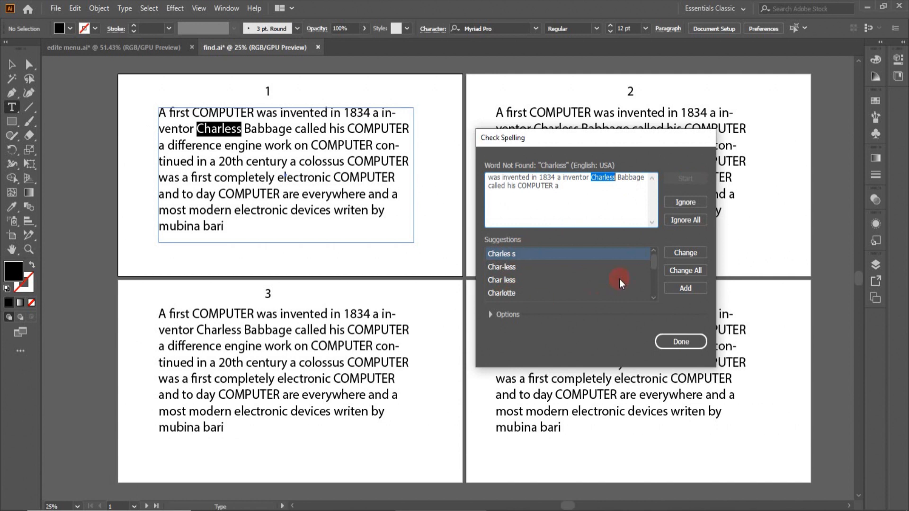
left_click_drag(653, 259, 652, 265)
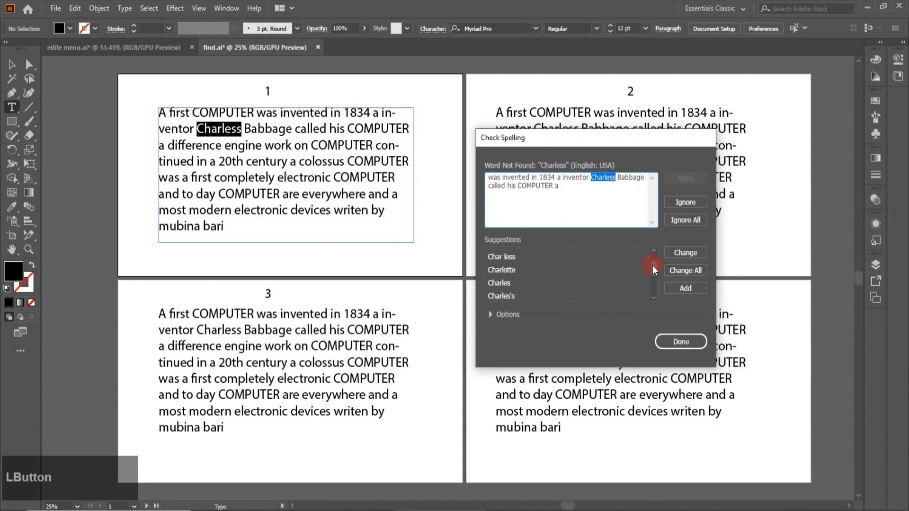
left_click(498, 286)
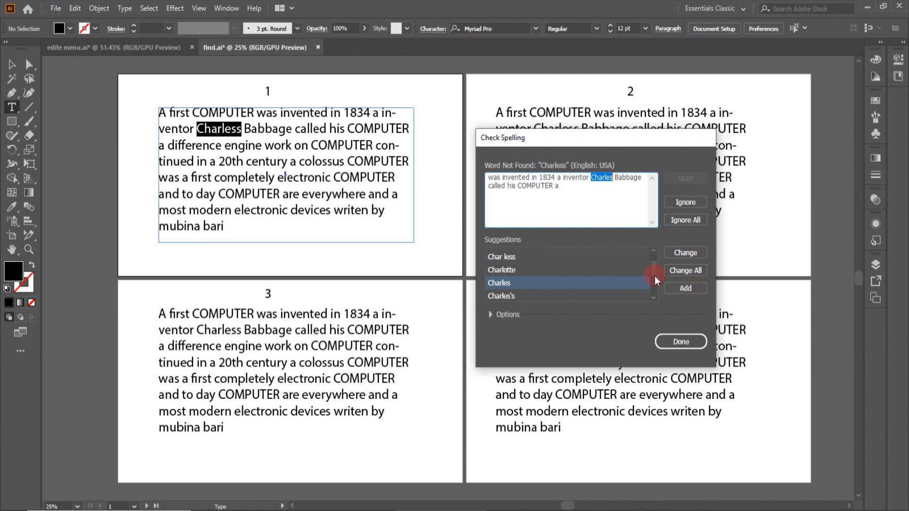
left_click(680, 254)
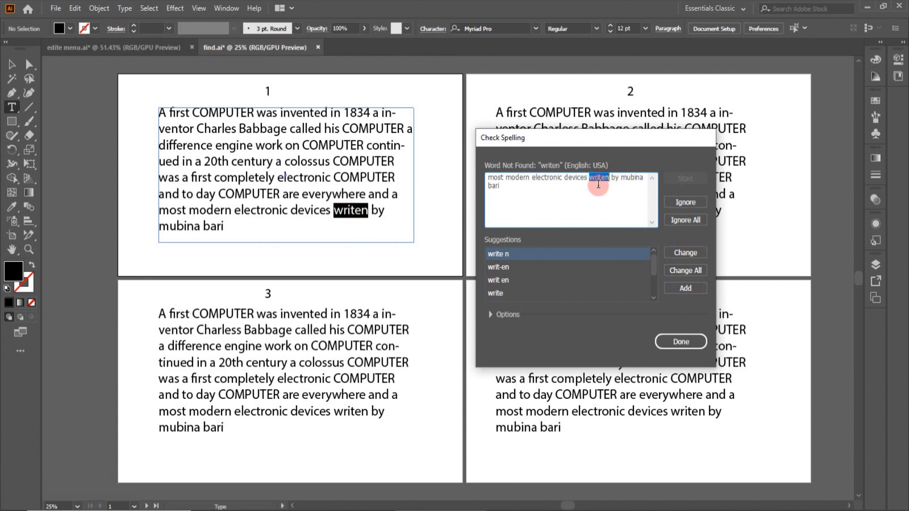
Change all 'writen' to 'written' on every artboard, then close Check Spelling
left_click_drag(653, 266, 650, 277)
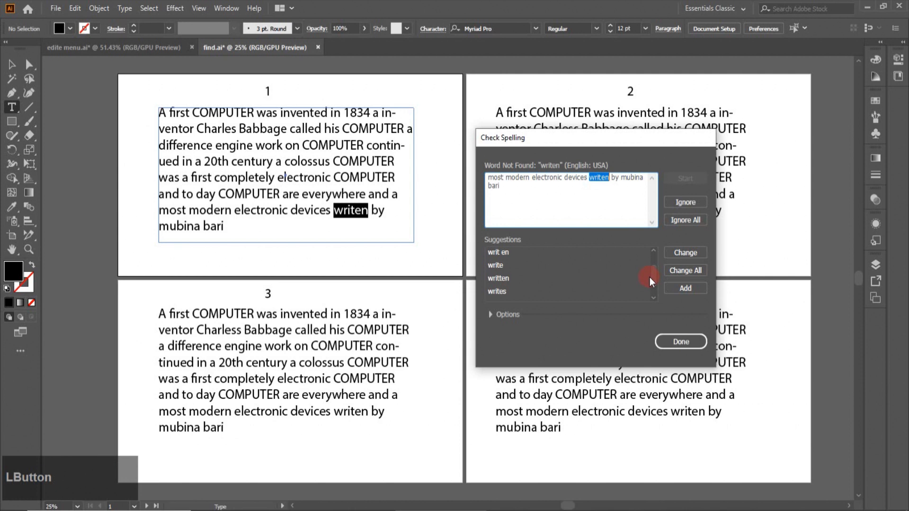
left_click(500, 280)
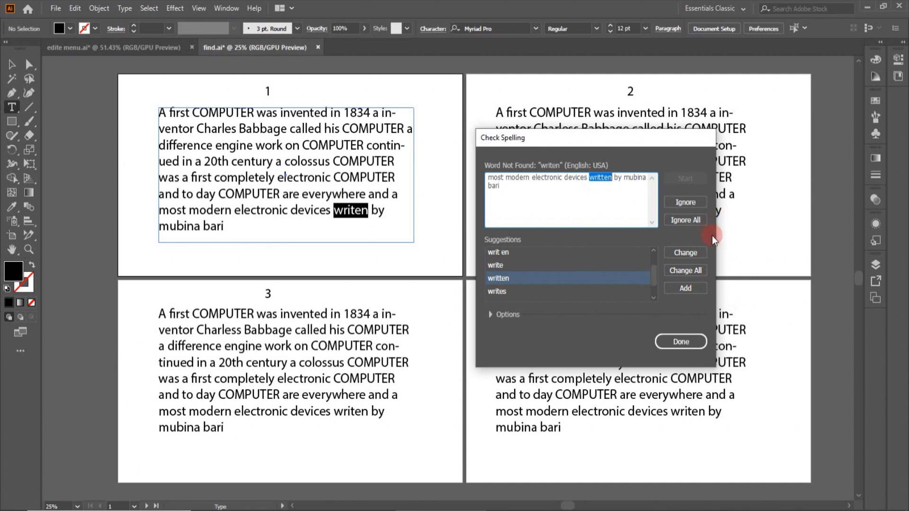
left_click(691, 272)
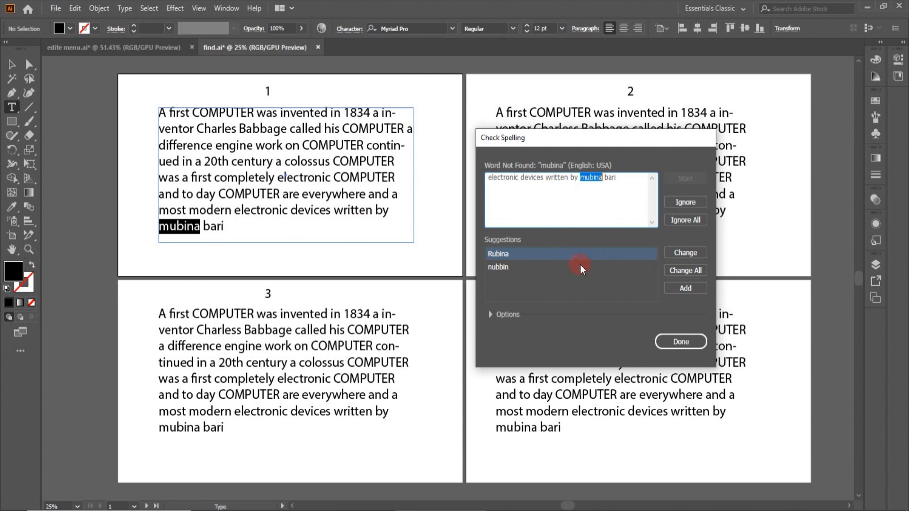
left_click(691, 342)
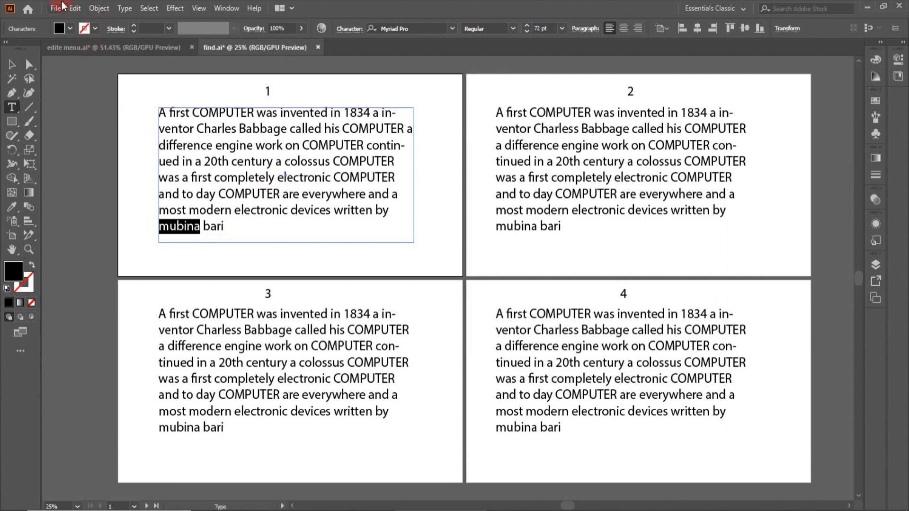
Open the Edit Custom Dictionary editor from the Edit menu
left_click(75, 8)
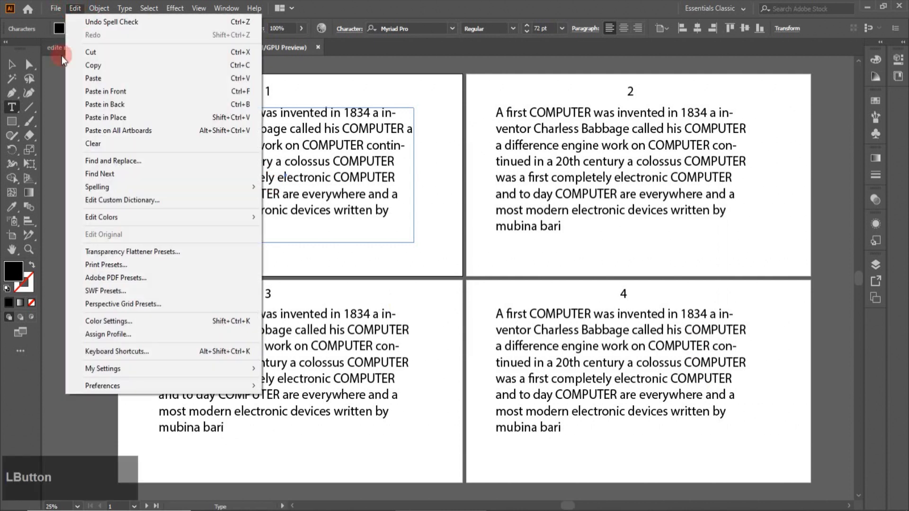
left_click(99, 201)
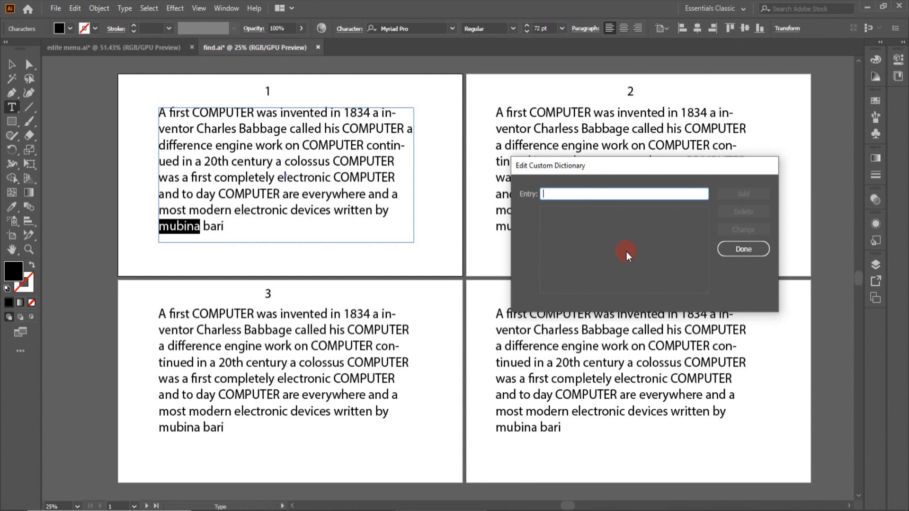
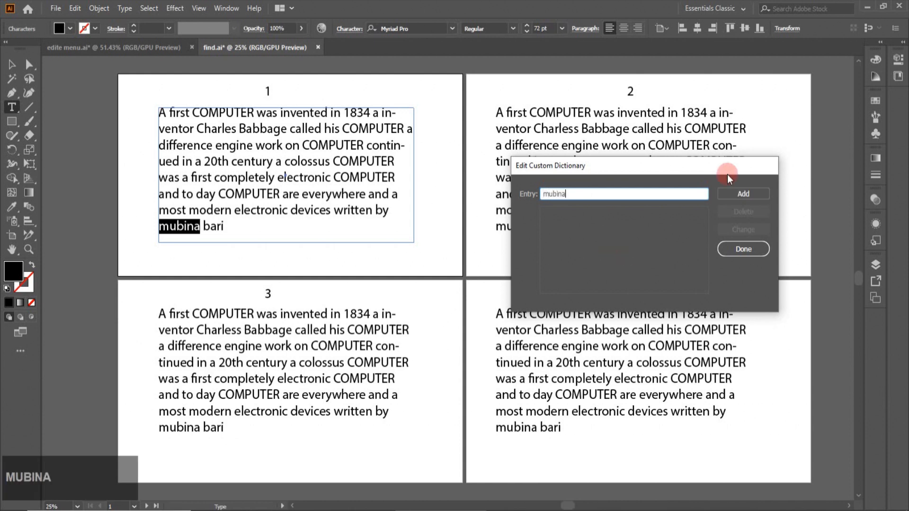
Add the author's first name to the custom dictionary, then select the Entry text for replacement
left_click(744, 195)
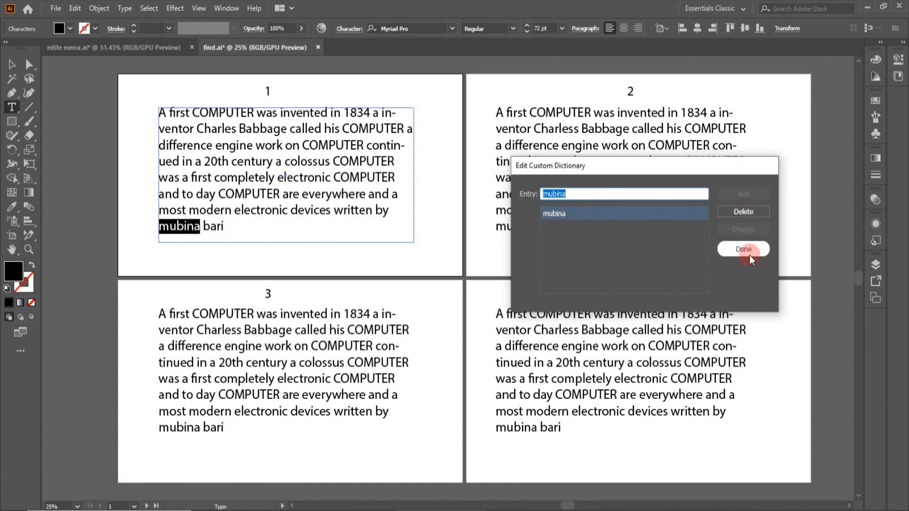
left_click(578, 232)
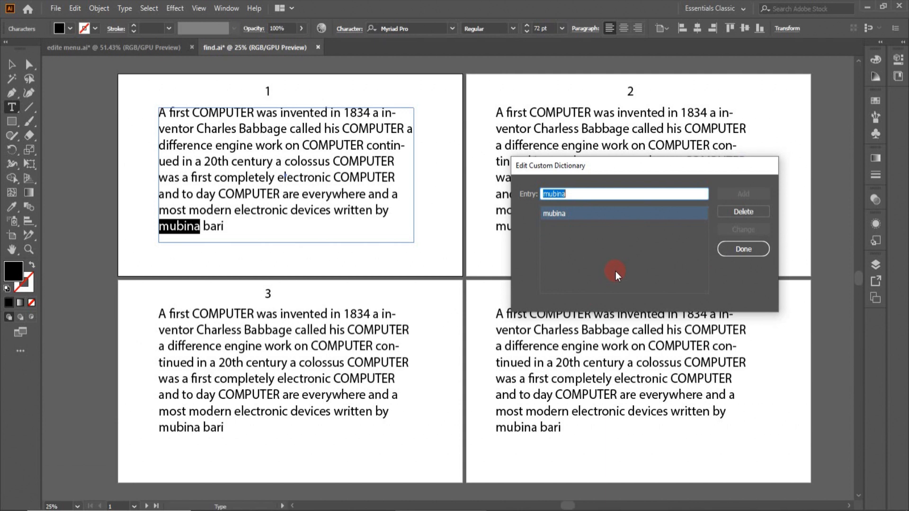
left_click(563, 193)
left_click_drag(564, 193, 543, 194)
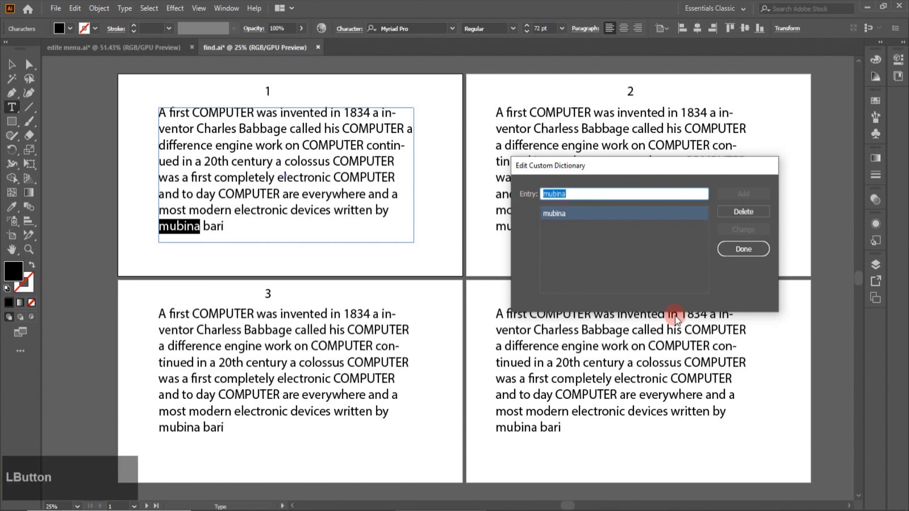
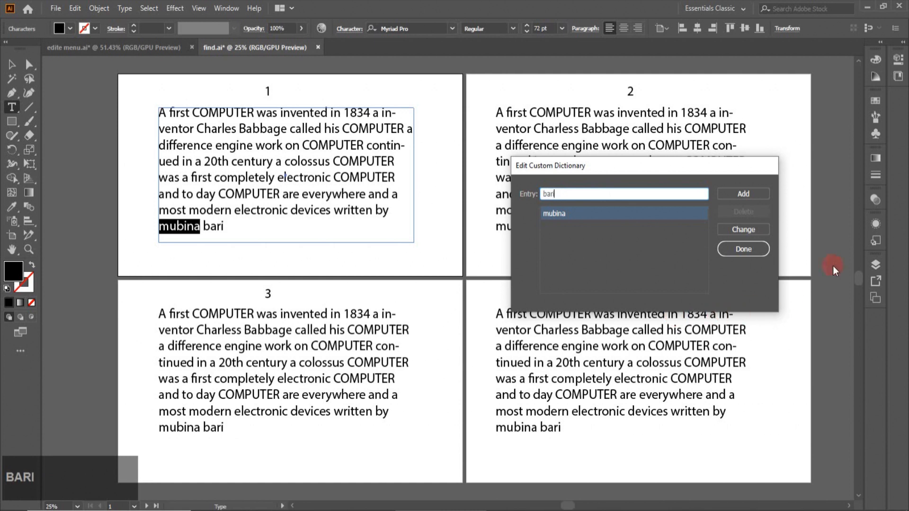
Add the author's lowercase surname as a second custom dictionary word
left_click(740, 195)
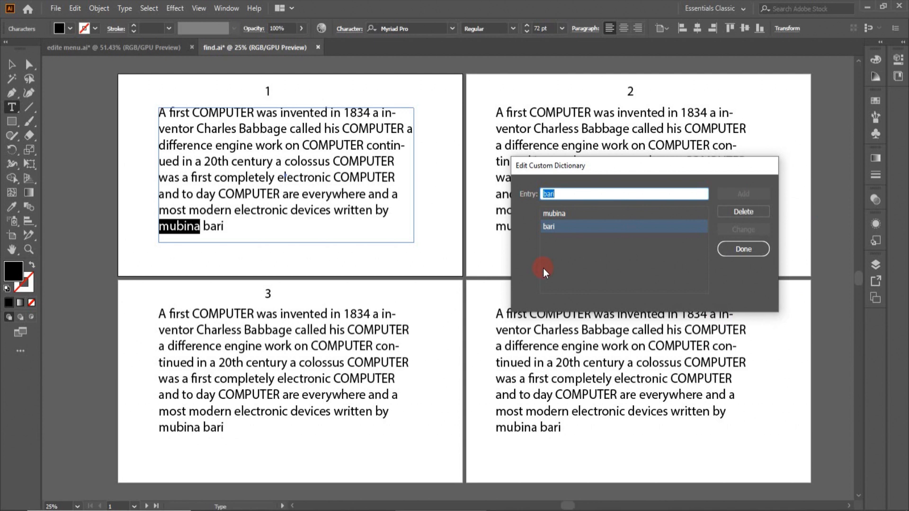
left_click(609, 246)
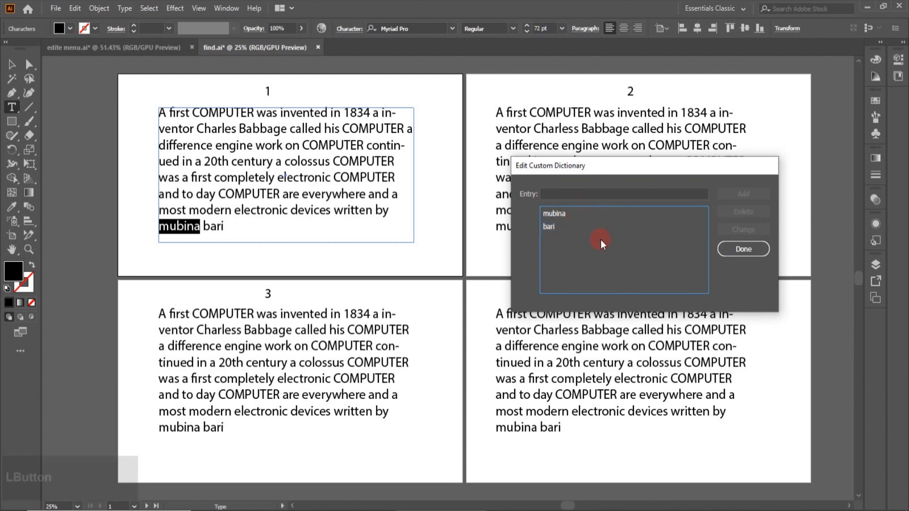
Change the surname entry so it starts with a capital letter
left_click(550, 227)
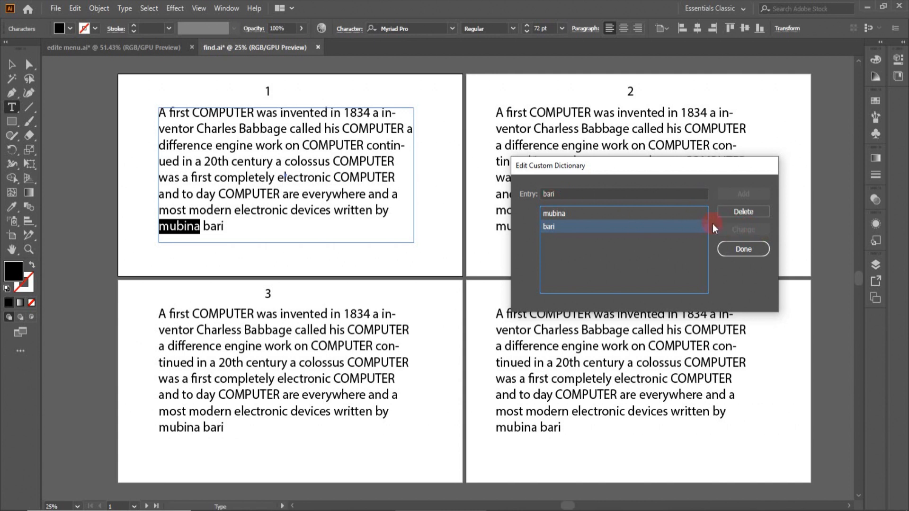
left_click(552, 192)
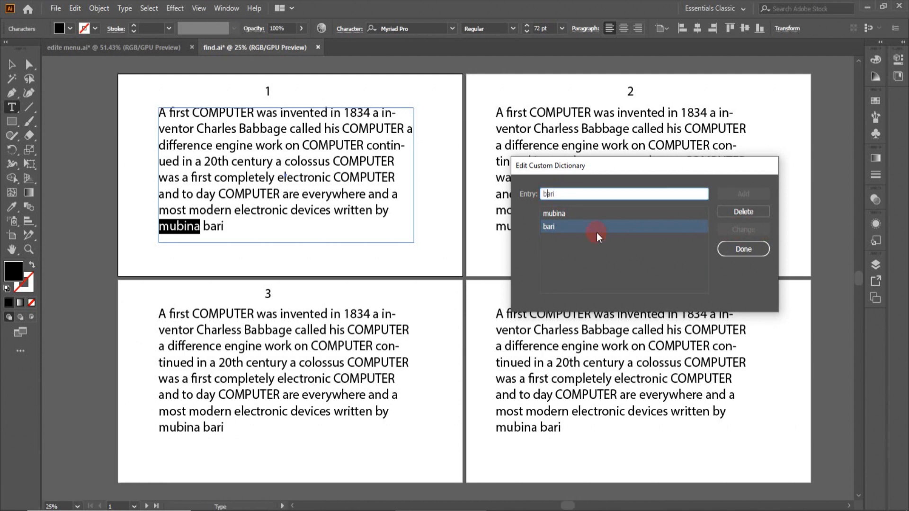
key("BackSpace")
key("Caps_Lock")
type("B")
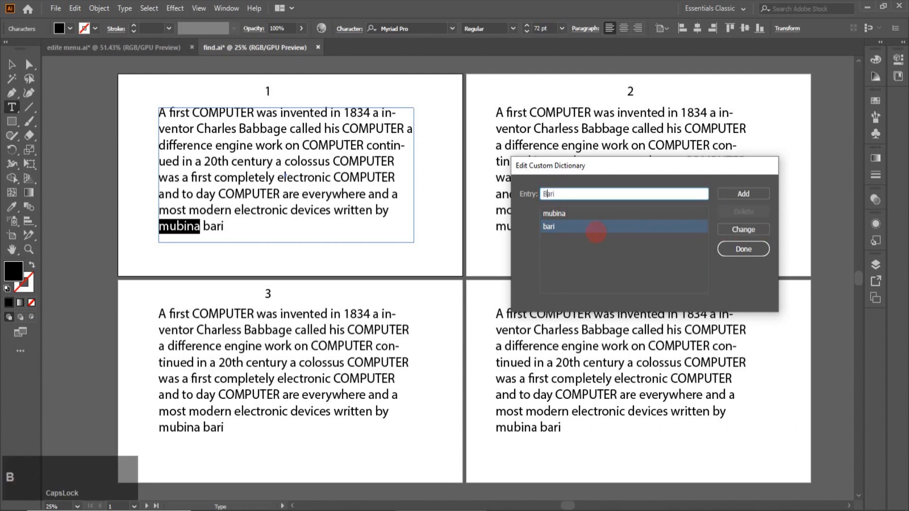
left_click(737, 230)
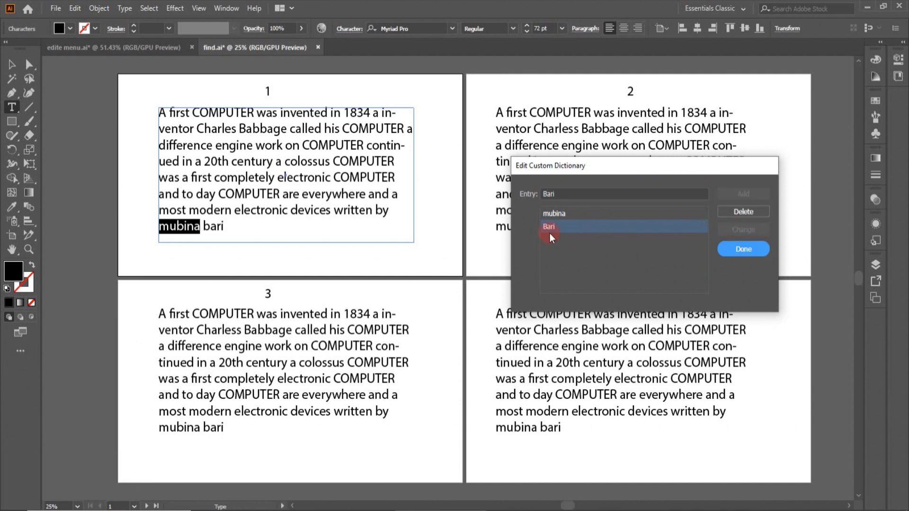
Delete the capitalised surname, leaving only the first name, and close the dictionary editor
left_click(741, 211)
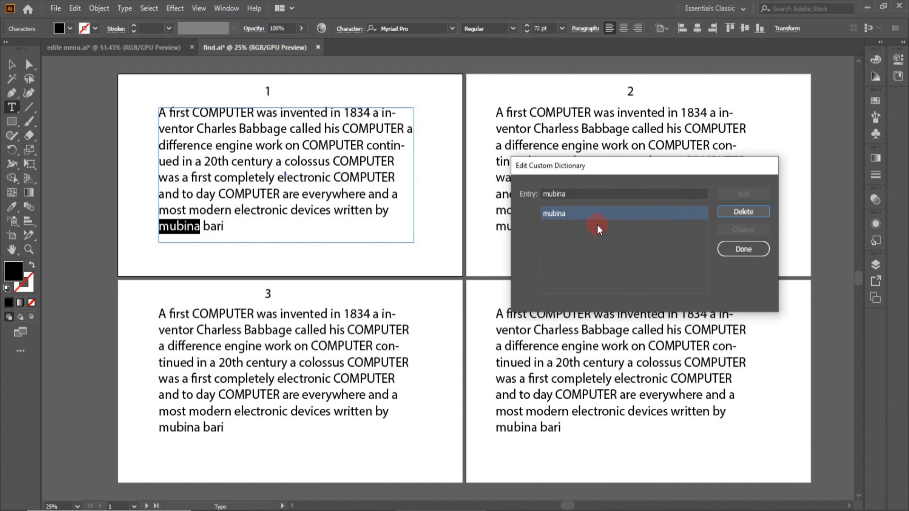
left_click(756, 251)
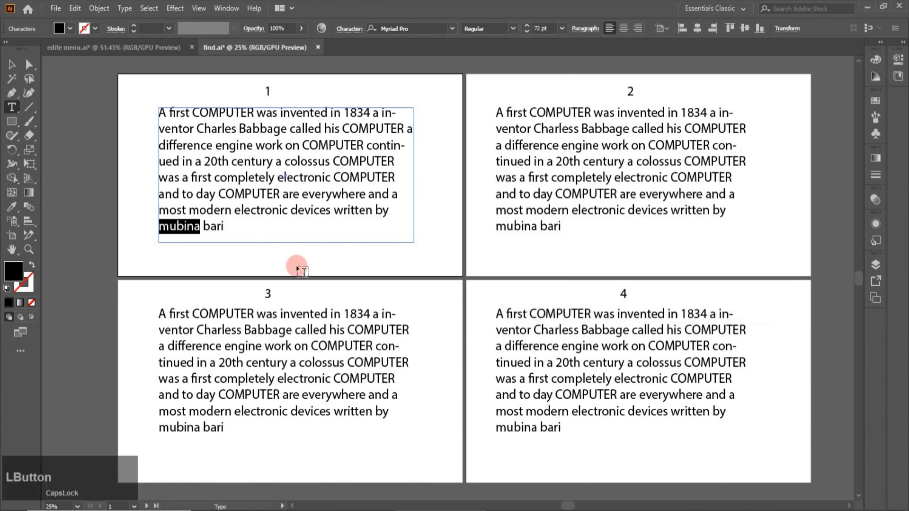